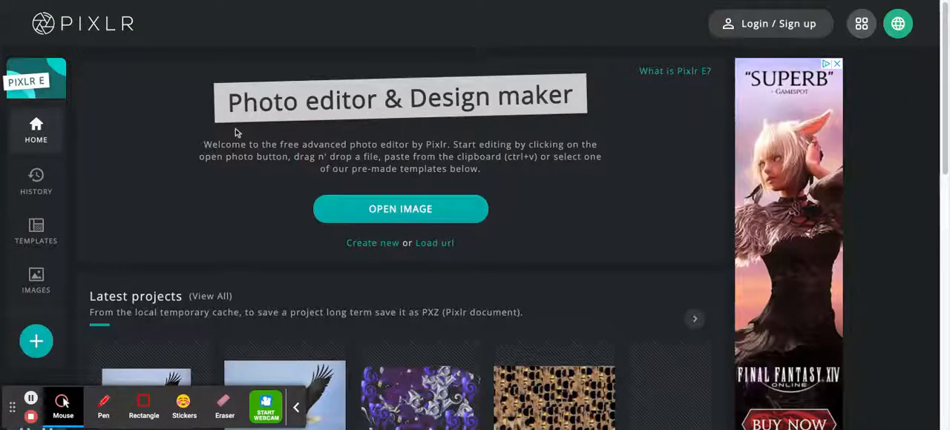
- Create a new blank canvas with the Full HD preset, 1920 x 1080 pixels
{"action": "left_click", "coordinate": [359, 246]}
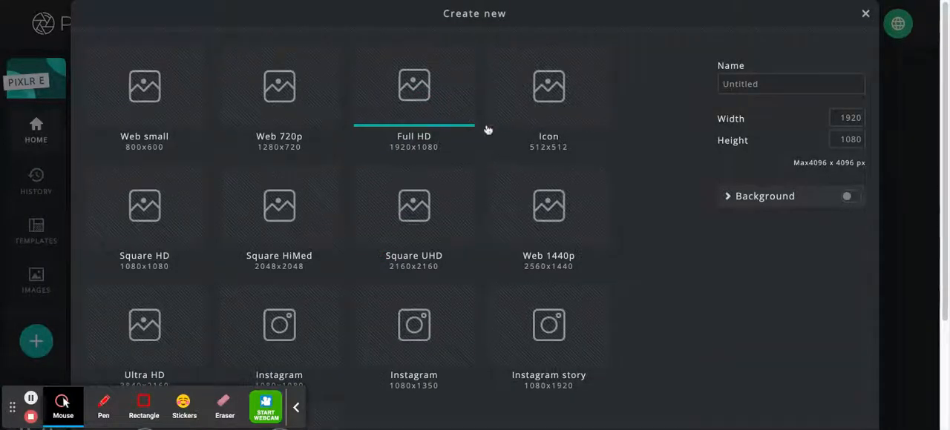
{"action": "scroll", "coordinate": [724, 403], "scroll_direction": "down", "scroll_amount": 2}
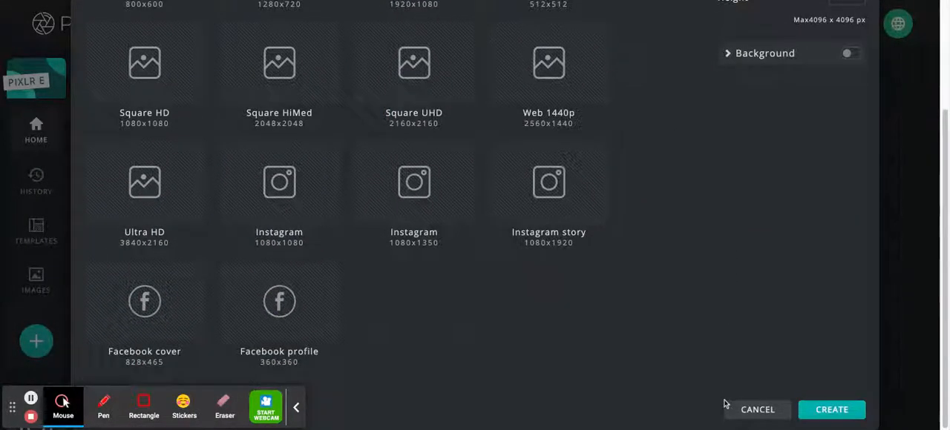
{"action": "left_click", "coordinate": [833, 412]}
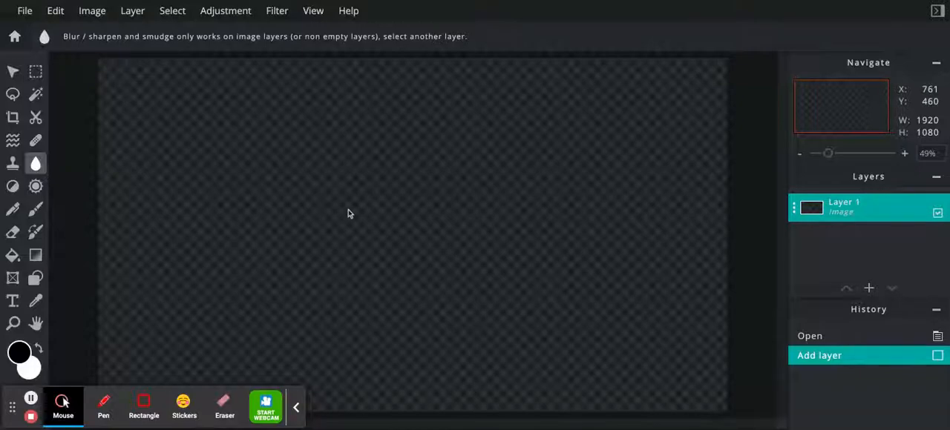
- Paste the copied turtle picture, place it in the canvas's upper-left corner at about X 53, Y 42, and enlarge it to about 814 x 407
{"action": "key", "text": "ctrl+v"}
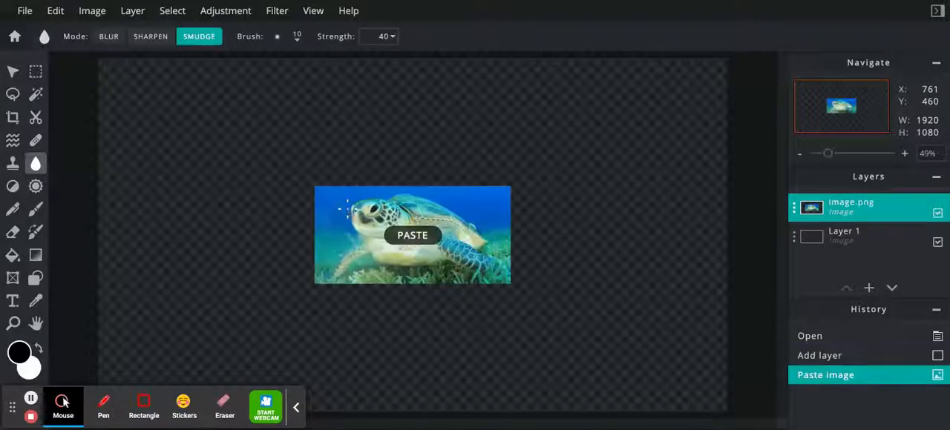
{"action": "left_click", "coordinate": [13, 71]}
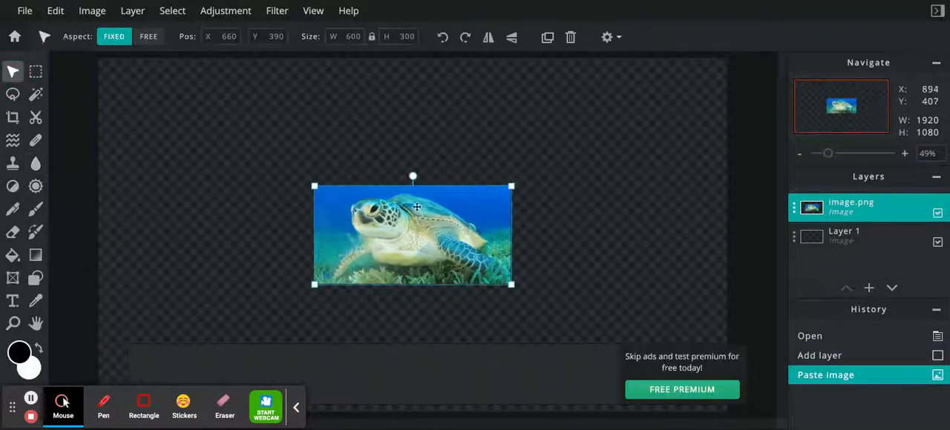
{"action": "left_click_drag", "start_coordinate": [454, 245], "coordinate": [256, 130]}
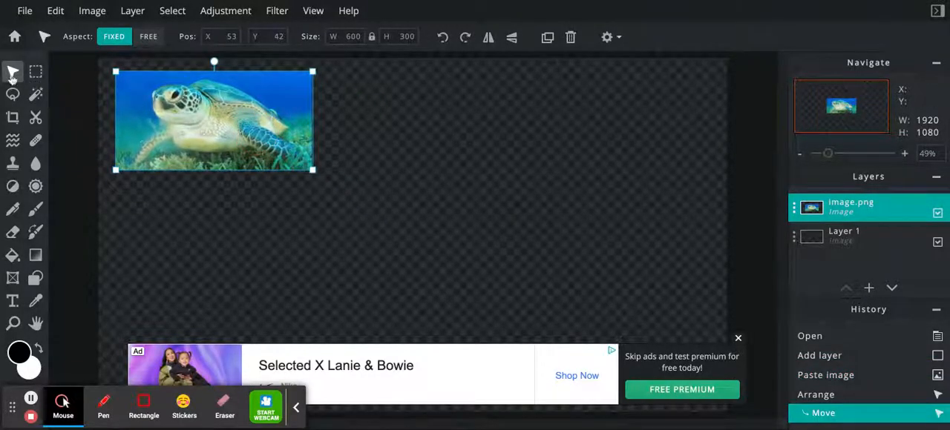
{"action": "left_click_drag", "start_coordinate": [314, 173], "coordinate": [384, 223]}
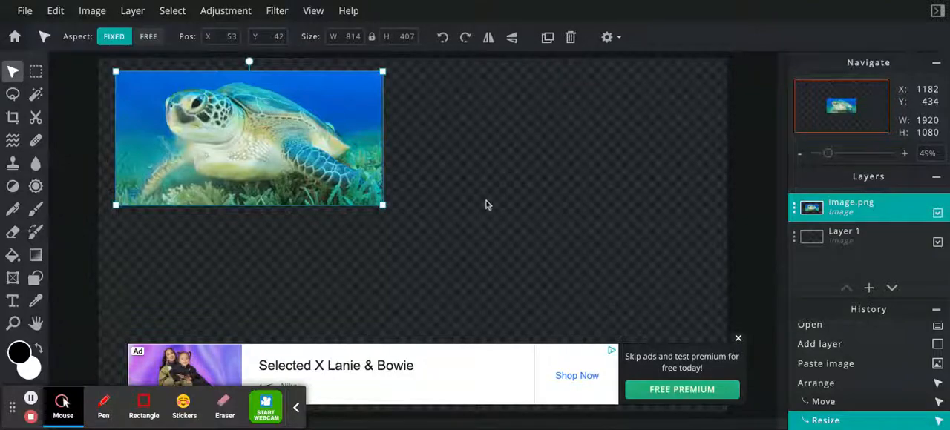
- Paste the copied eagle picture, shrink it to about 697 x 465 and place it beside the turtle at about X 1015, Y 47
{"action": "key", "text": "ctrl+v"}
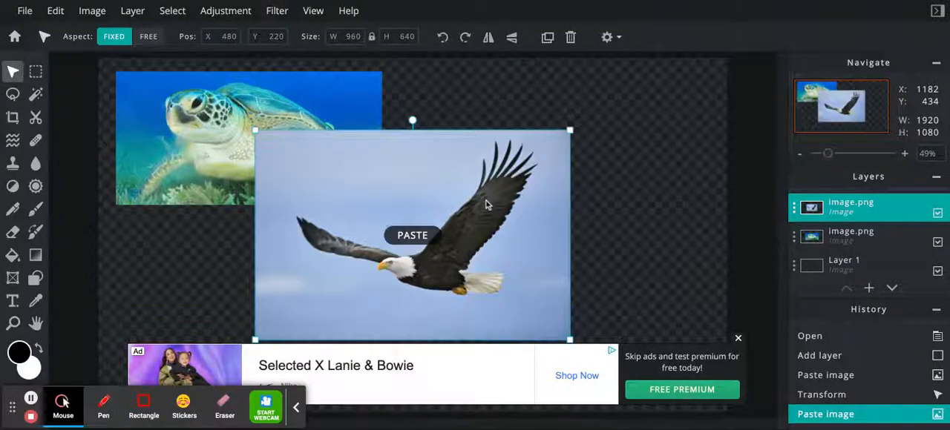
{"action": "left_click", "coordinate": [571, 130]}
{"action": "left_click_drag", "start_coordinate": [570, 130], "coordinate": [483, 186]}
{"action": "left_click_drag", "start_coordinate": [421, 262], "coordinate": [596, 149]}
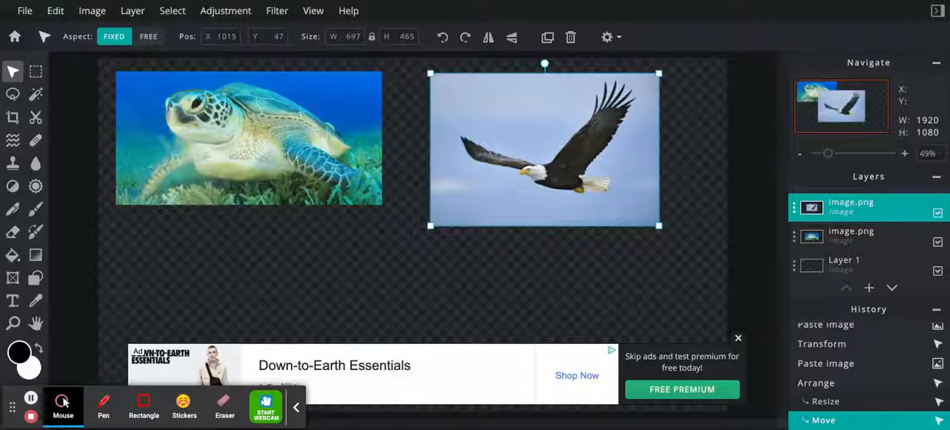
- Paste the copied elephant picture, shrink it to about 803 x 533 and place it below the turtle at about X 150, Y 497
{"action": "key", "text": "ctrl+v"}
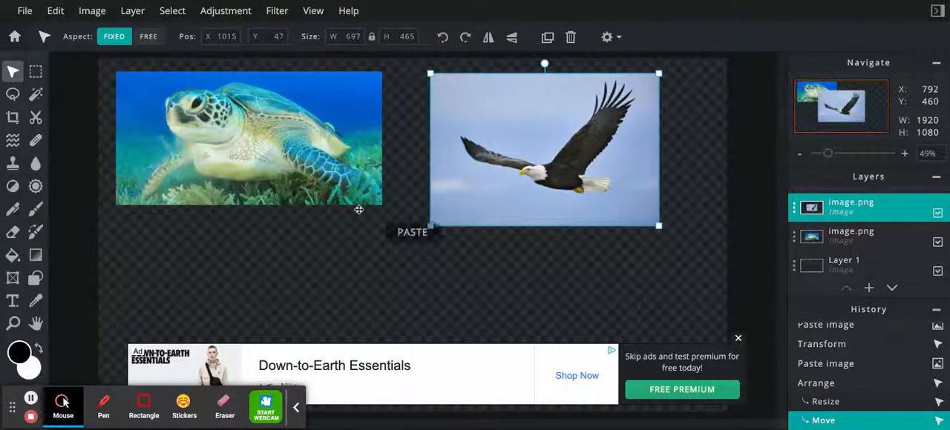
{"action": "left_click_drag", "start_coordinate": [553, 141], "coordinate": [553, 169]}
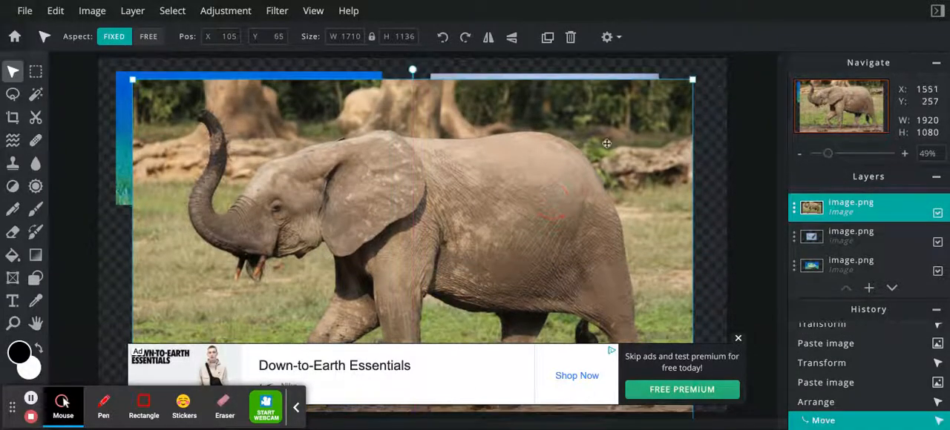
{"action": "left_click_drag", "start_coordinate": [693, 77], "coordinate": [395, 265]}
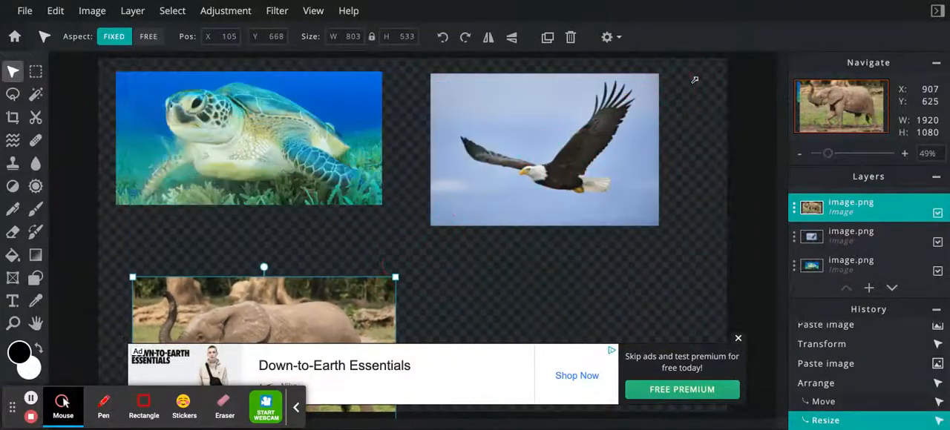
{"action": "left_click_drag", "start_coordinate": [367, 303], "coordinate": [382, 249]}
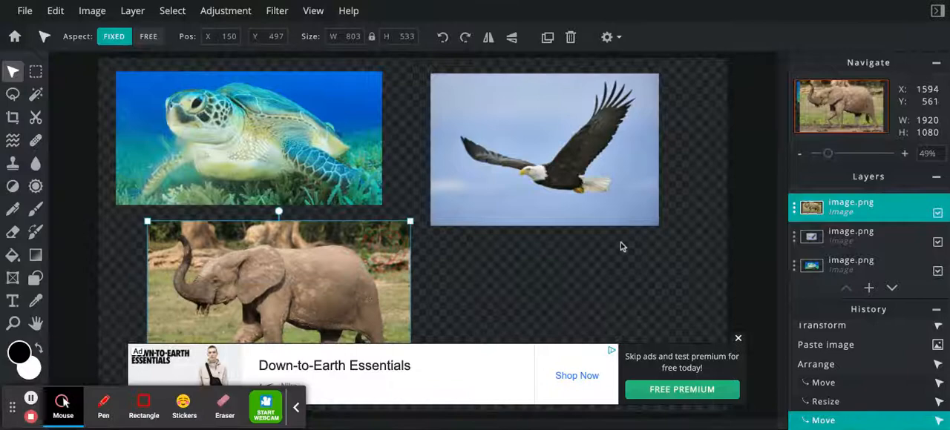
{"action": "left_click", "coordinate": [737, 339]}
{"action": "left_click", "coordinate": [103, 405]}
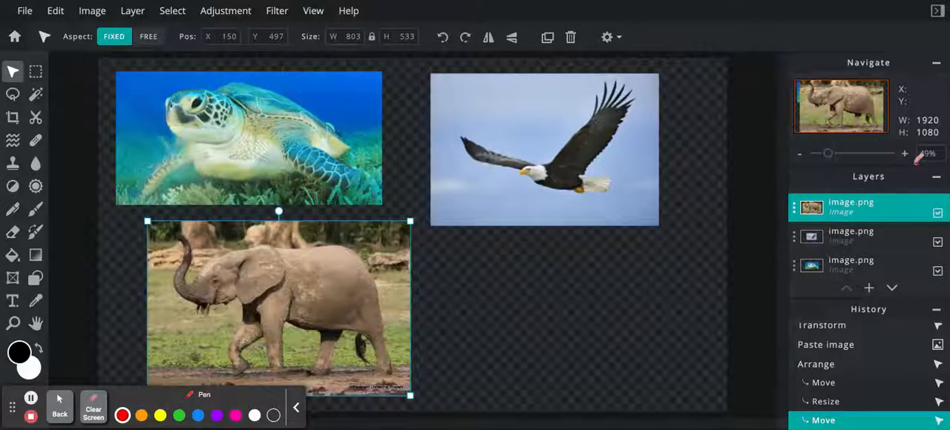
{"action": "mouse_move", "coordinate": [866, 164]}
{"action": "left_mouse_down"}
{"action": "mouse_move", "coordinate": [917, 158]}
{"action": "mouse_move", "coordinate": [797, 165]}
{"action": "mouse_move", "coordinate": [776, 188]}
{"action": "mouse_move", "coordinate": [776, 293]}
{"action": "mouse_move", "coordinate": [936, 291]}
{"action": "mouse_move", "coordinate": [947, 169]}
{"action": "mouse_move", "coordinate": [906, 165]}
{"action": "left_mouse_up"}
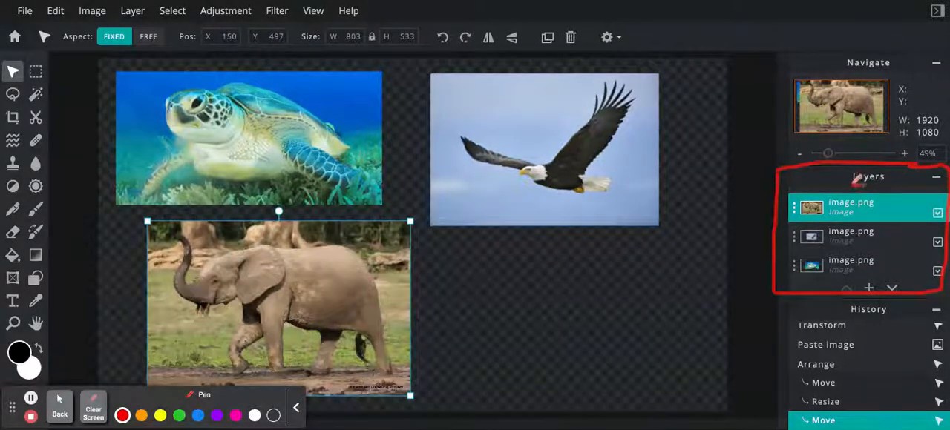
{"action": "left_click_drag", "start_coordinate": [853, 182], "coordinate": [887, 185]}
{"action": "left_click", "coordinate": [59, 404]}
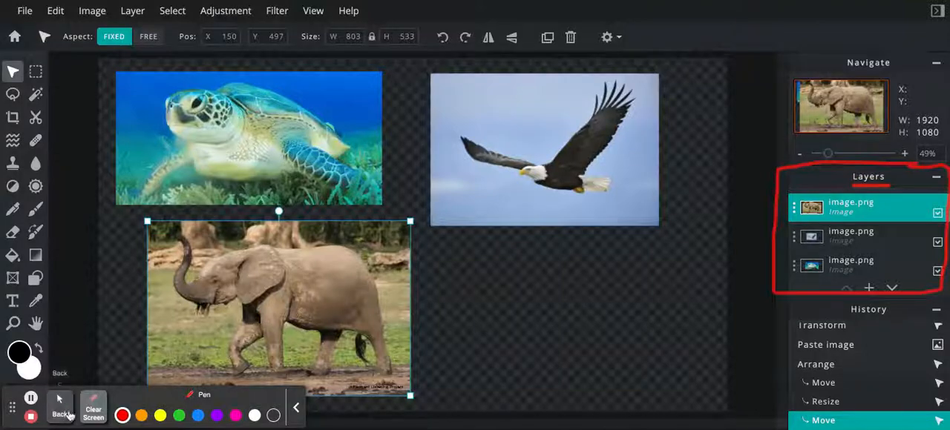
- Select the elephant, eagle and turtle layers in turn to see which picture each one holds
{"action": "left_click", "coordinate": [849, 238]}
{"action": "left_click", "coordinate": [849, 267]}
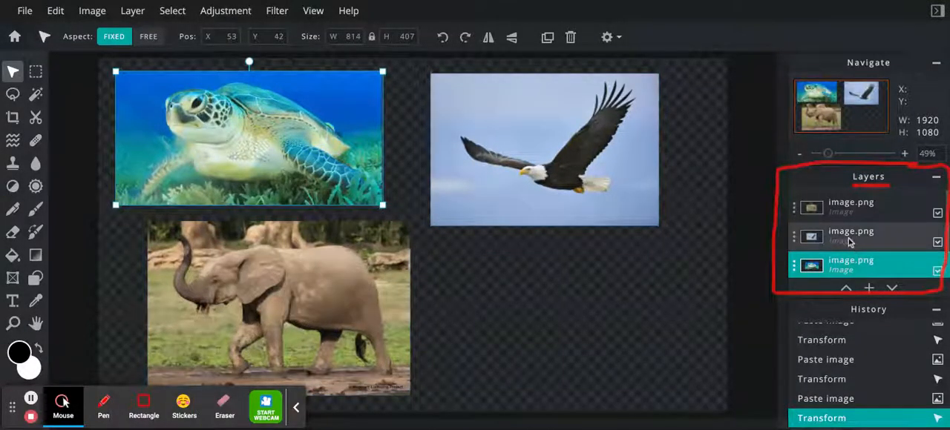
{"action": "left_click", "coordinate": [849, 242]}
{"action": "left_click", "coordinate": [860, 210]}
{"action": "left_click", "coordinate": [859, 238]}
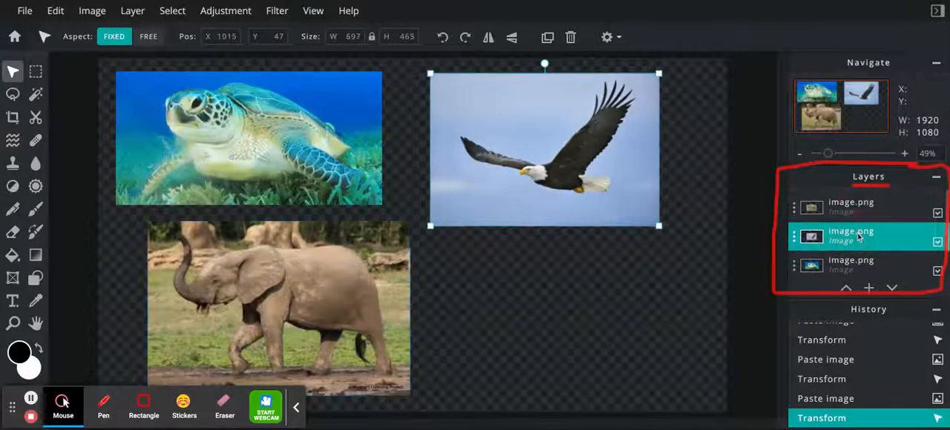
{"action": "left_click", "coordinate": [857, 272]}
{"action": "left_click", "coordinate": [853, 242]}
{"action": "left_click", "coordinate": [854, 209]}
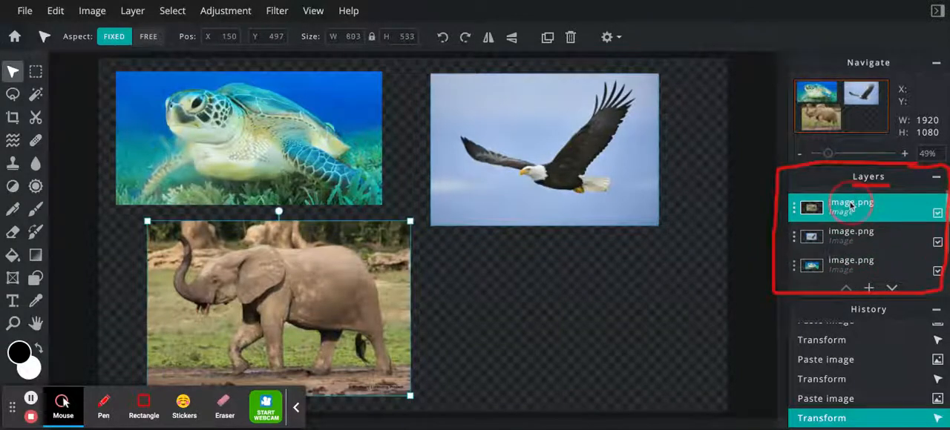
{"action": "left_click", "coordinate": [851, 236]}
{"action": "left_click", "coordinate": [857, 267]}
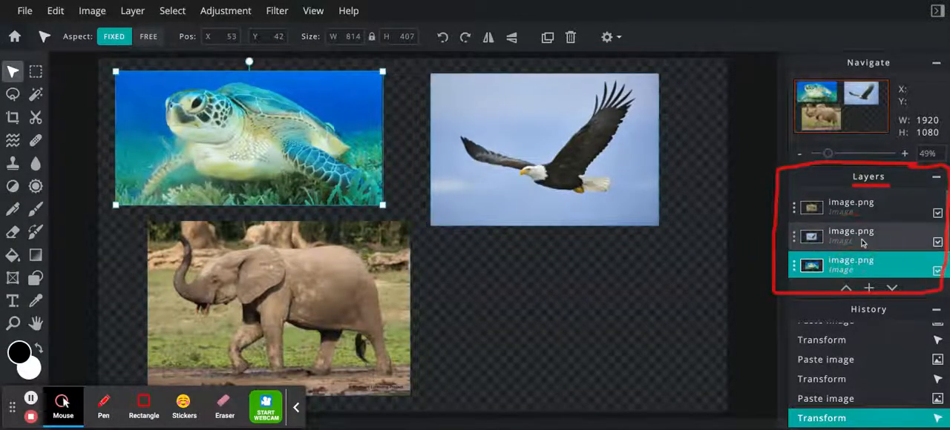
{"action": "left_click", "coordinate": [857, 235]}
{"action": "left_click", "coordinate": [859, 211]}
{"action": "left_click", "coordinate": [861, 239]}
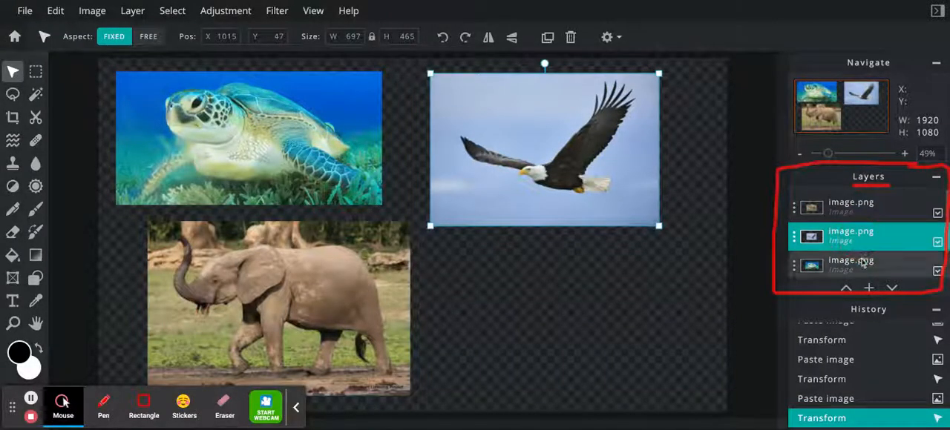
{"action": "left_click", "coordinate": [862, 256]}
- Hide the elephant, eagle and turtle layers one at a time, showing each again before hiding the following one
{"action": "left_click", "coordinate": [937, 214]}
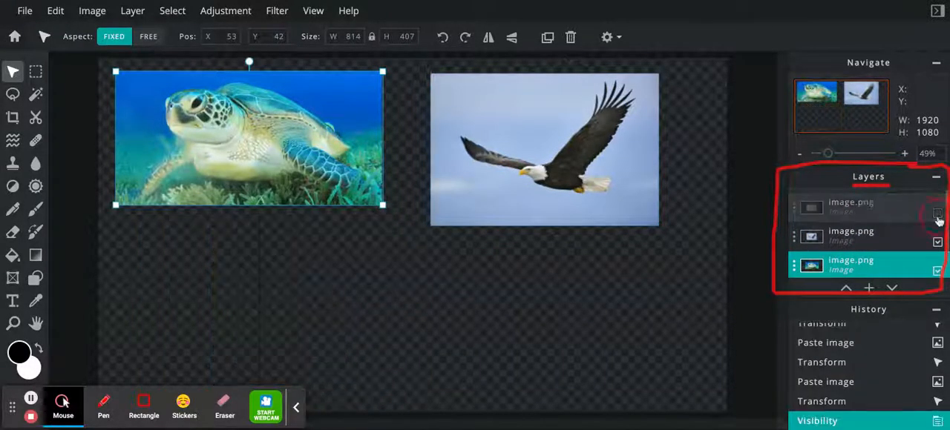
{"action": "left_click", "coordinate": [937, 213]}
{"action": "left_click", "coordinate": [937, 241]}
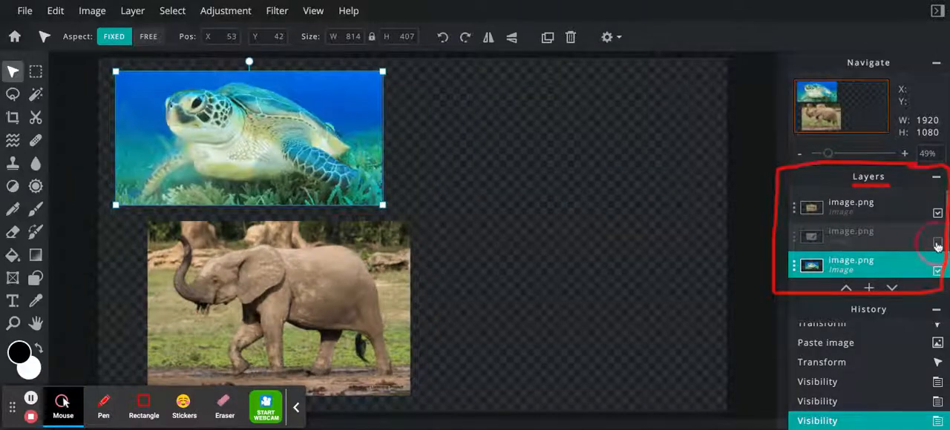
{"action": "left_click", "coordinate": [938, 242]}
{"action": "left_click", "coordinate": [937, 271]}
{"action": "left_click", "coordinate": [937, 272]}
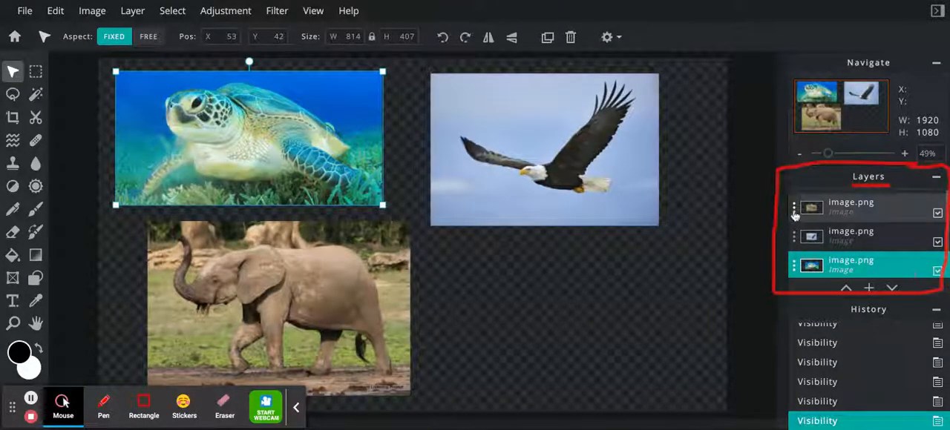
- Rename the elephant picture's layer to elephant.png in its layer settings
{"action": "left_click", "coordinate": [794, 208]}
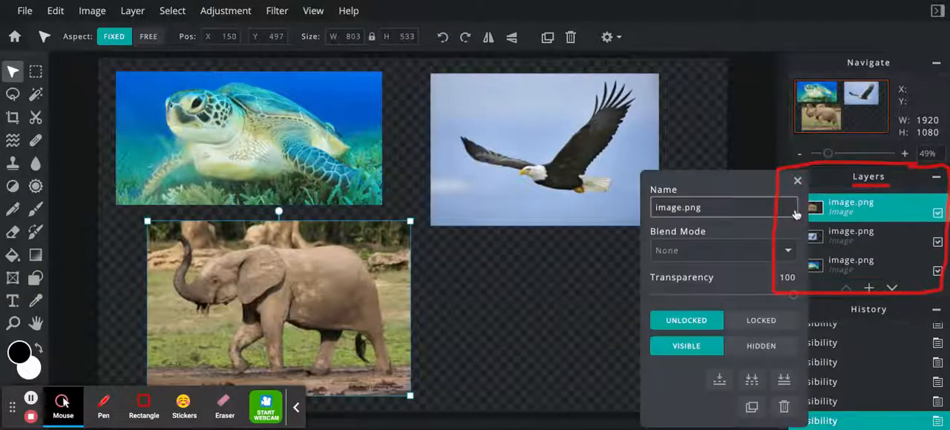
{"action": "double_click", "coordinate": [680, 208]}
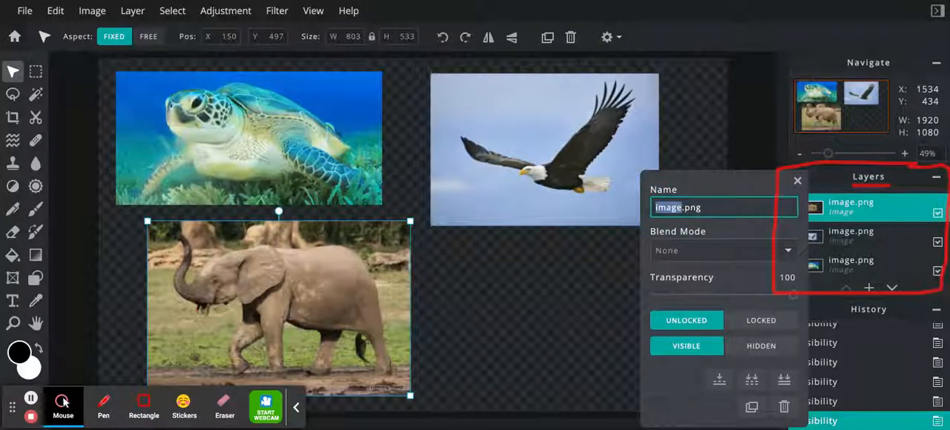
{"action": "type", "text": "elephant"}
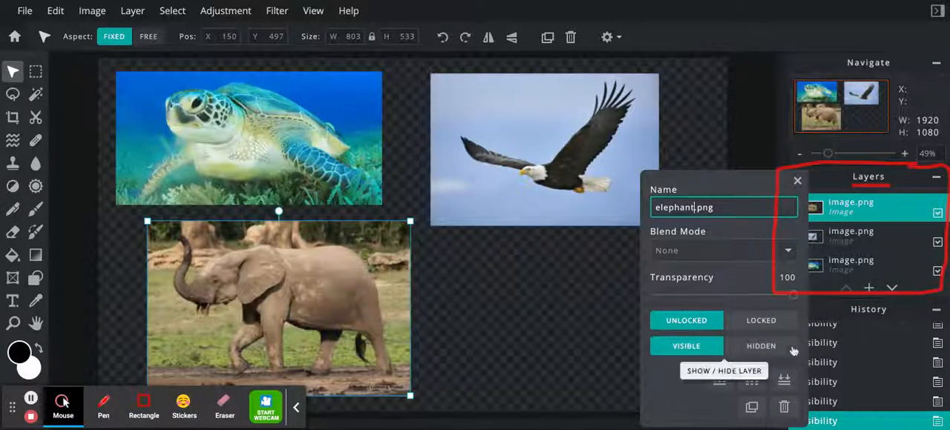
{"action": "mouse_move", "coordinate": [793, 294]}
{"action": "left_mouse_down"}
{"action": "mouse_move", "coordinate": [662, 294]}
{"action": "mouse_move", "coordinate": [792, 295]}
{"action": "left_mouse_up"}
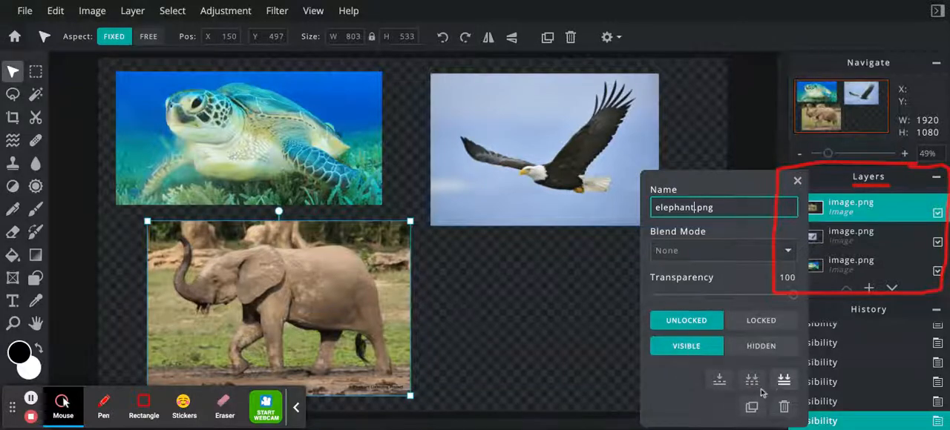
{"action": "left_click", "coordinate": [796, 183]}
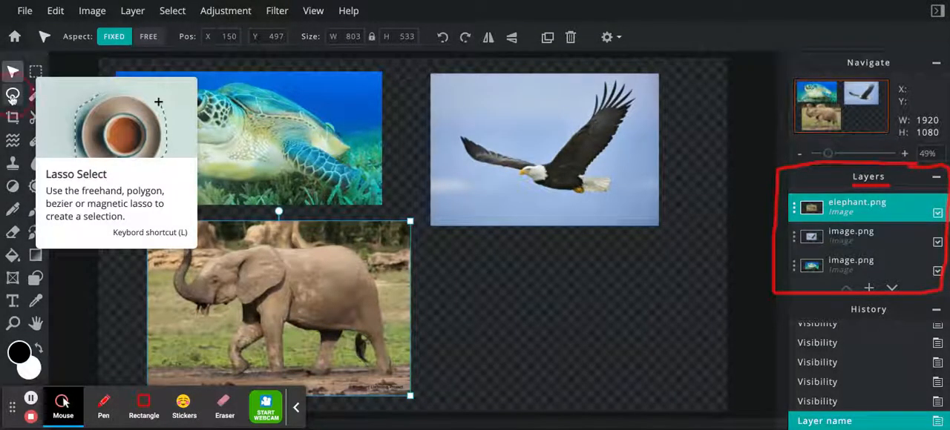
- Draw a practice polygon lasso selection about 674 x 400 on the empty canvas below the eagle picture, and deselect it
{"action": "left_click", "coordinate": [12, 95]}
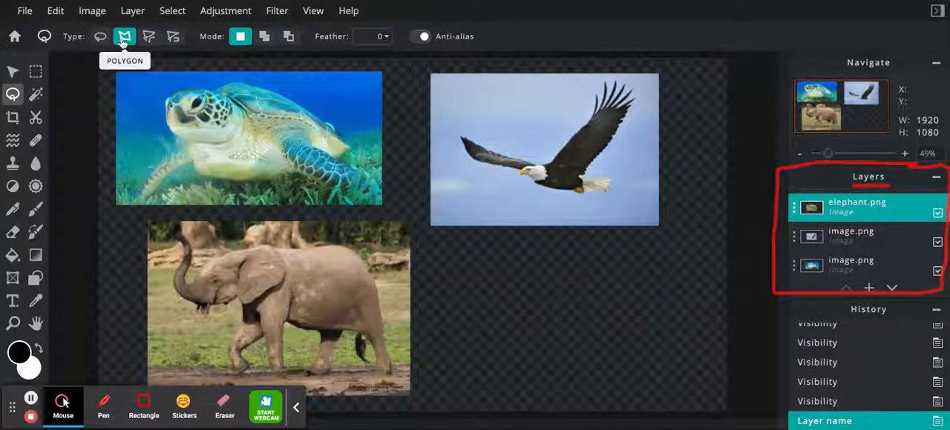
{"action": "left_click", "coordinate": [545, 254]}
{"action": "left_click", "coordinate": [486, 265]}
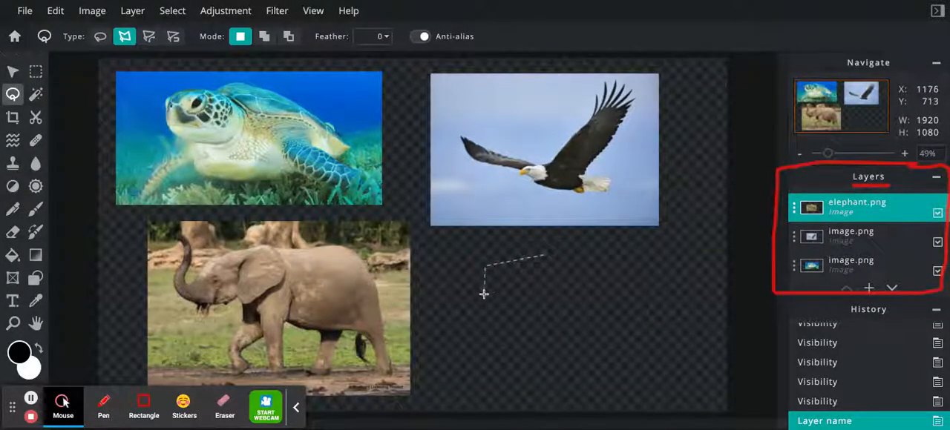
{"action": "left_click", "coordinate": [560, 360]}
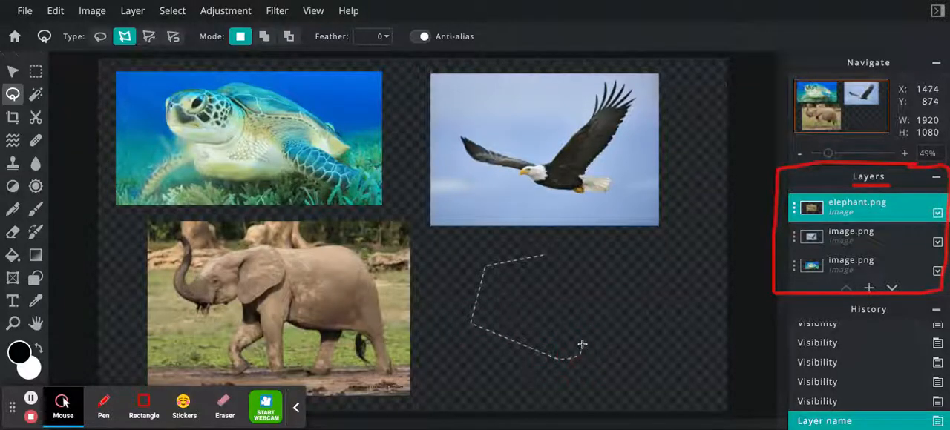
{"action": "left_click", "coordinate": [536, 318]}
{"action": "left_click", "coordinate": [536, 304]}
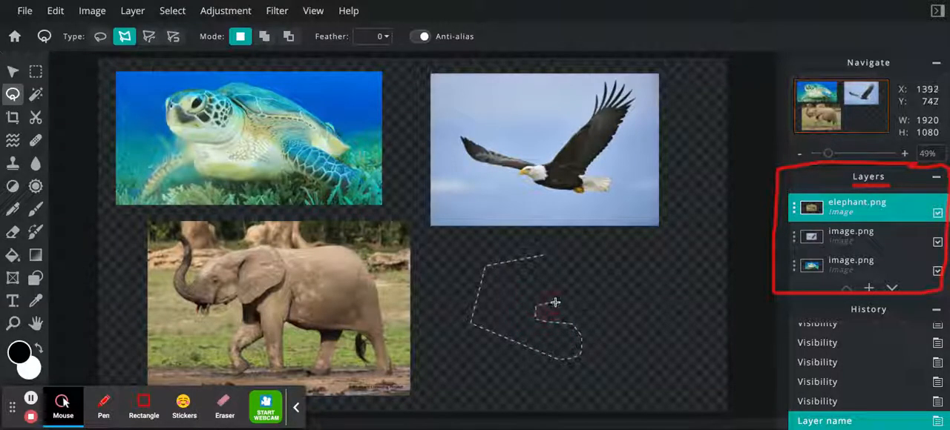
{"action": "left_click", "coordinate": [681, 274]}
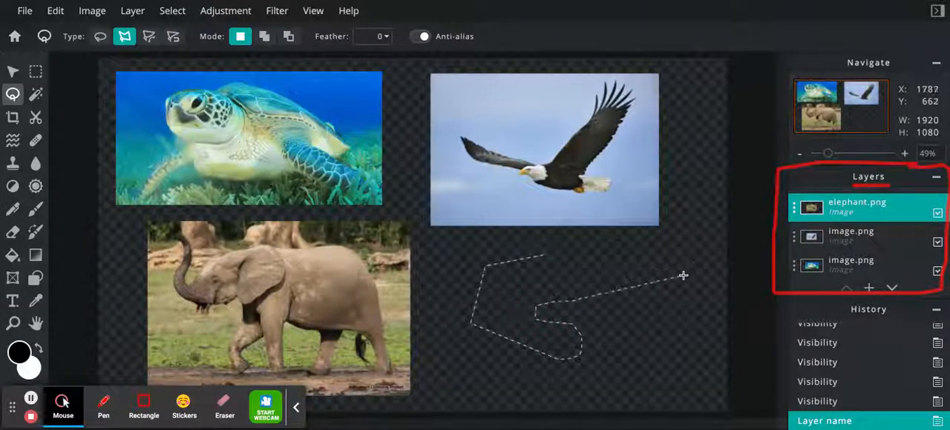
{"action": "left_click", "coordinate": [593, 275]}
{"action": "left_click", "coordinate": [681, 268]}
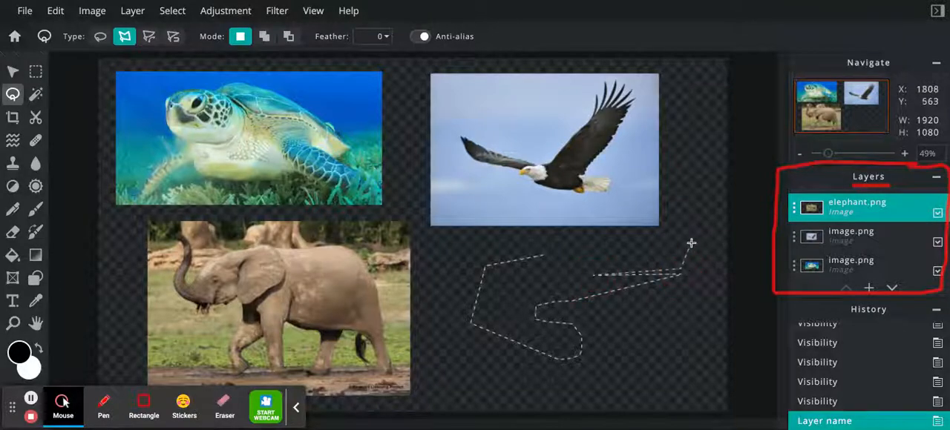
{"action": "left_click", "coordinate": [691, 242]}
{"action": "left_click", "coordinate": [618, 243]}
{"action": "left_click", "coordinate": [576, 274]}
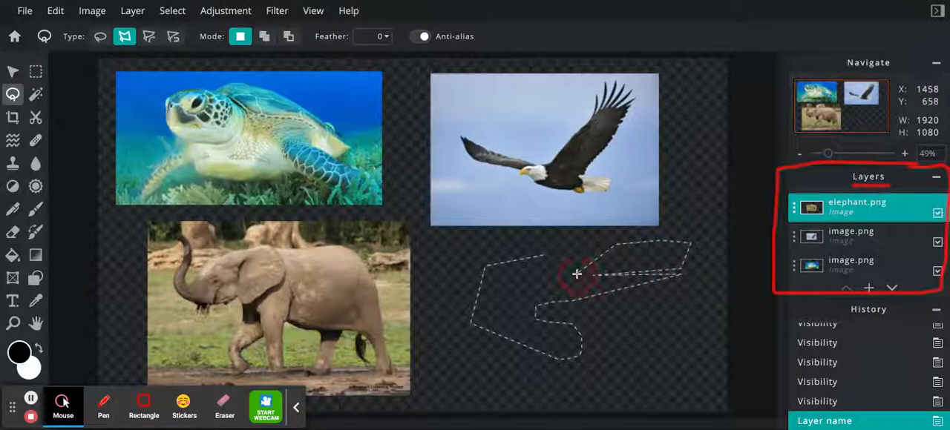
{"action": "left_click", "coordinate": [574, 256]}
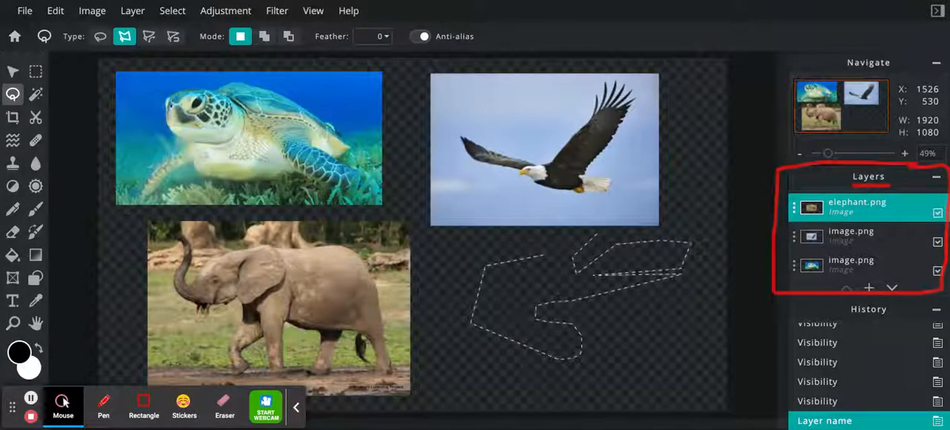
{"action": "left_click", "coordinate": [597, 235]}
{"action": "left_click", "coordinate": [541, 229]}
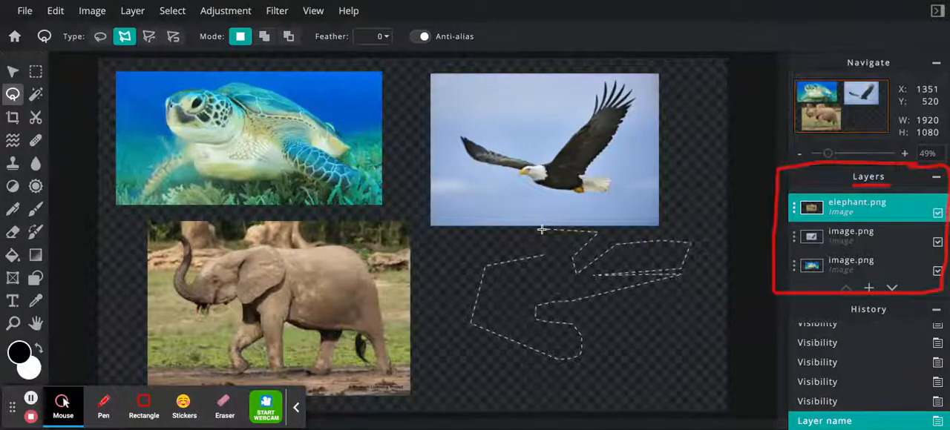
{"action": "left_click", "coordinate": [542, 254]}
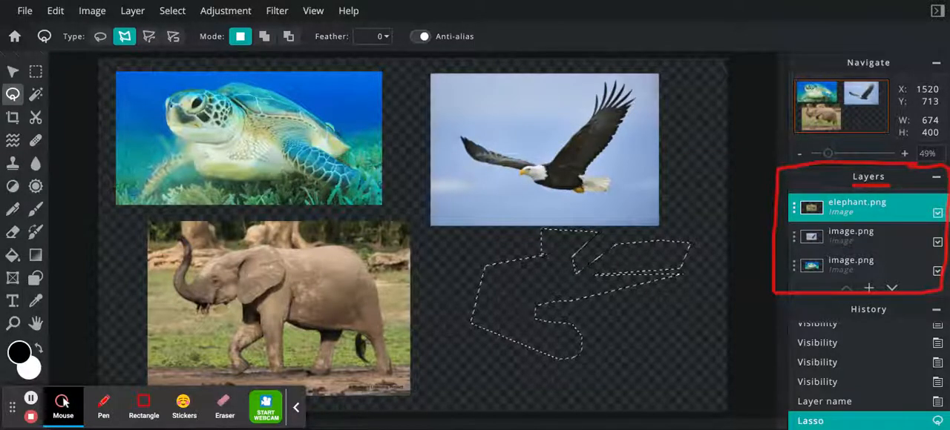
{"action": "key", "text": "ctrl+d"}
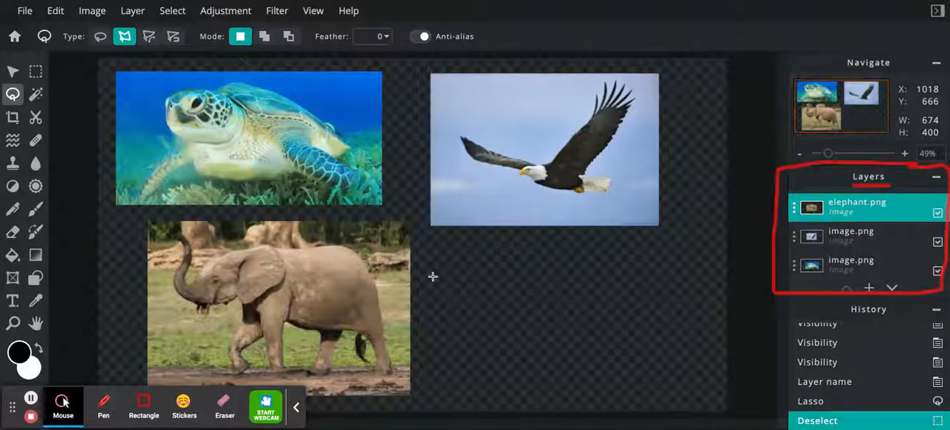
- On the turtle picture's layer, outline the turtle's head with the polygon lasso as a closed selection about 227 x 174
{"action": "left_click", "coordinate": [846, 266]}
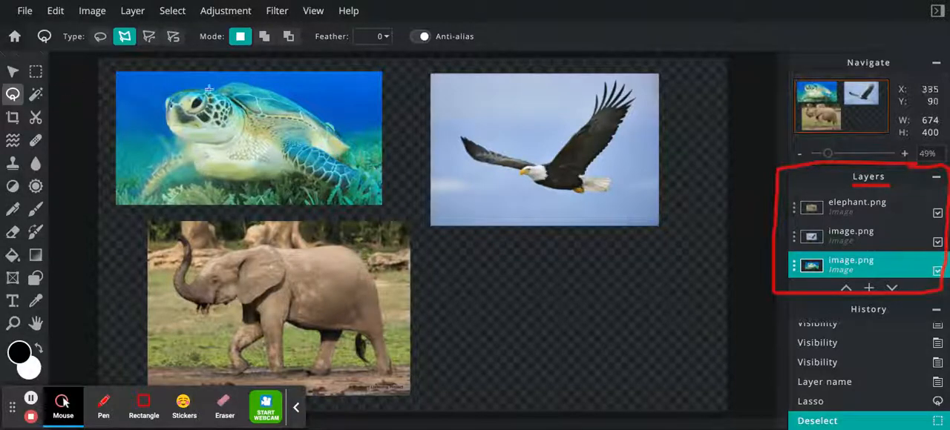
{"action": "left_click", "coordinate": [828, 154]}
{"action": "left_click_drag", "start_coordinate": [828, 154], "coordinate": [838, 153]}
{"action": "scroll", "coordinate": [478, 273], "scroll_direction": "down", "scroll_amount": 6}
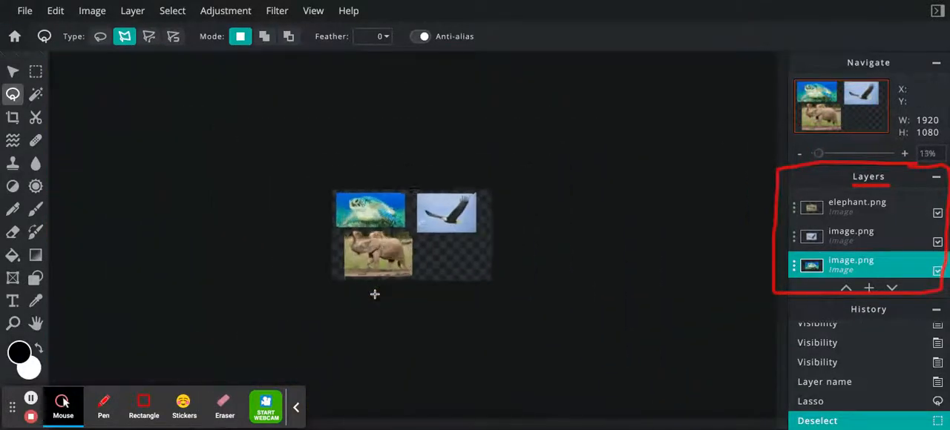
{"action": "scroll", "coordinate": [374, 294], "scroll_direction": "up", "scroll_amount": 6}
{"action": "scroll", "coordinate": [375, 294], "scroll_direction": "down", "scroll_amount": 4}
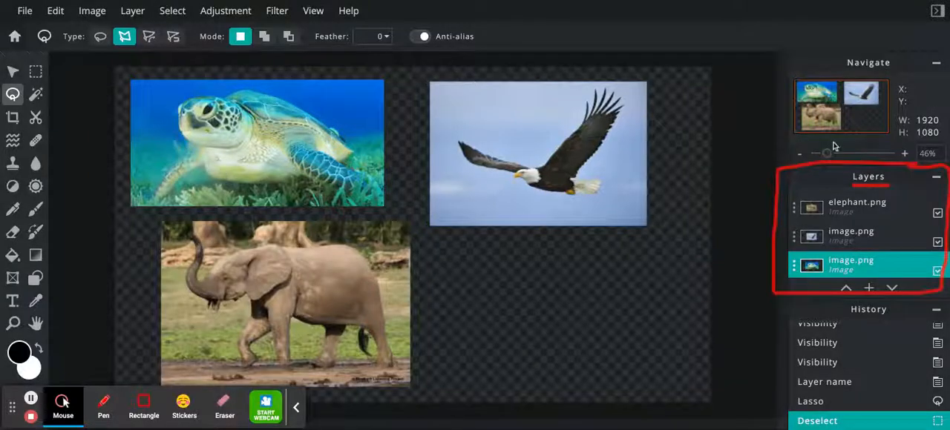
{"action": "left_click_drag", "start_coordinate": [828, 155], "coordinate": [837, 154]}
{"action": "left_click_drag", "start_coordinate": [594, 425], "coordinate": [499, 425]}
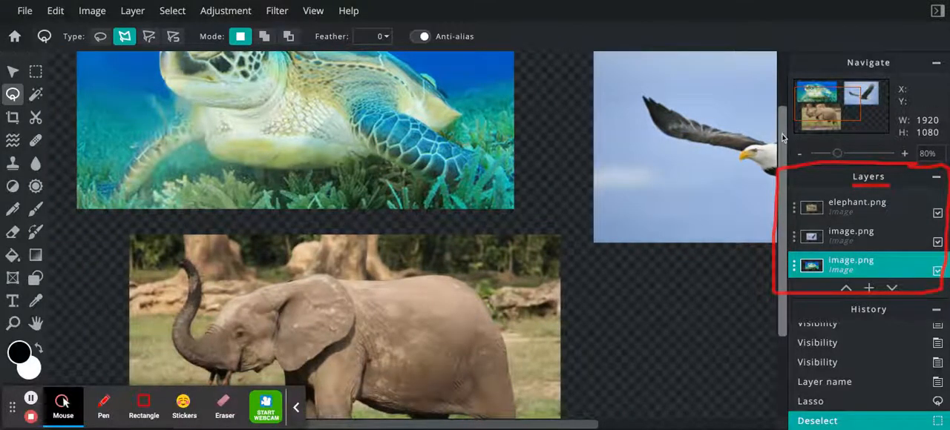
{"action": "left_click_drag", "start_coordinate": [783, 139], "coordinate": [783, 82]}
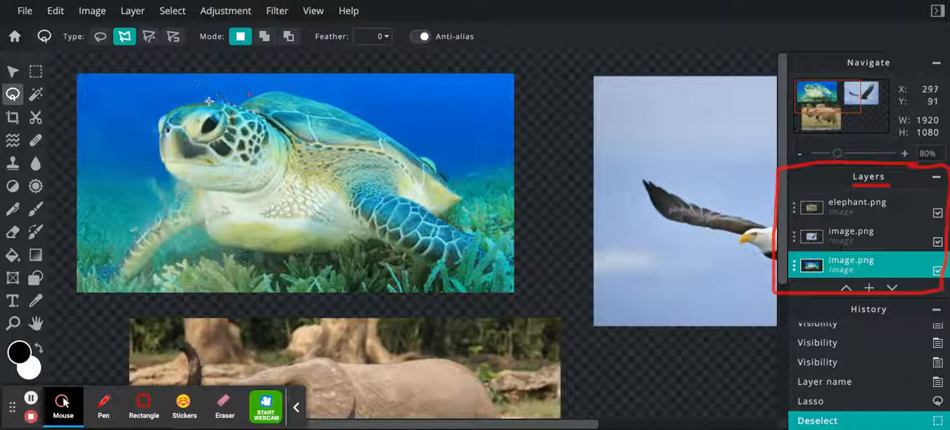
{"action": "left_click", "coordinate": [166, 115]}
{"action": "left_click", "coordinate": [160, 150]}
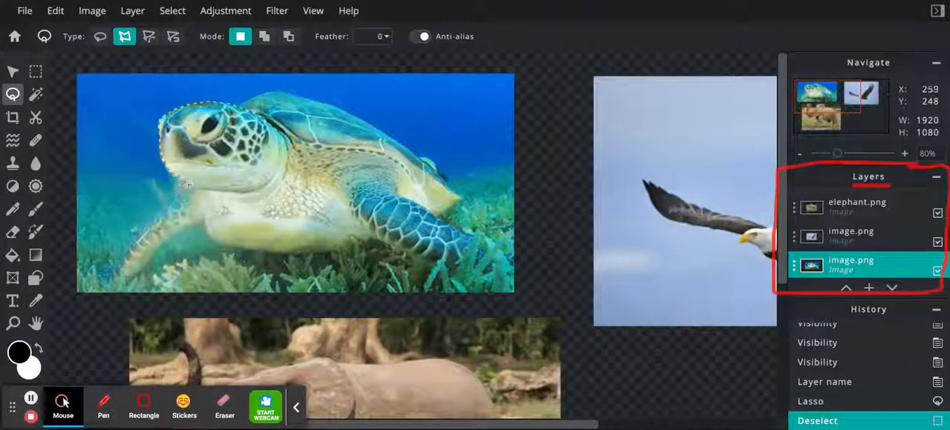
{"action": "left_click", "coordinate": [210, 192]}
{"action": "left_click", "coordinate": [244, 195]}
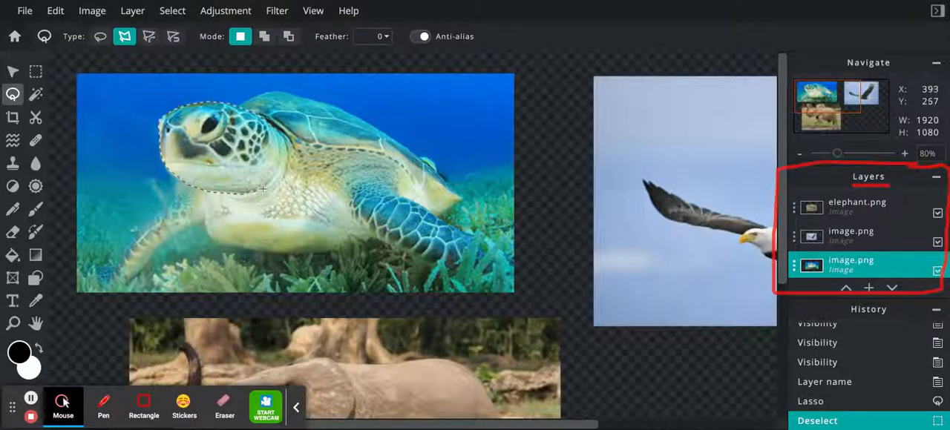
{"action": "left_click", "coordinate": [275, 183]}
{"action": "left_click", "coordinate": [279, 153]}
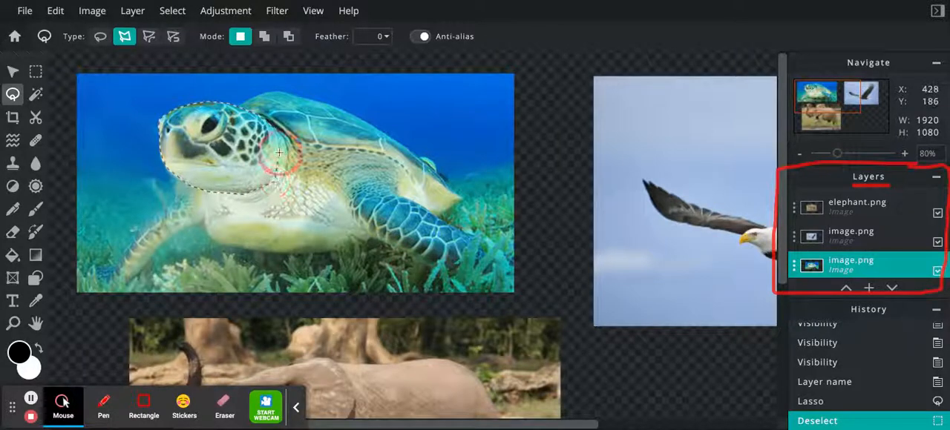
{"action": "left_click", "coordinate": [274, 132]}
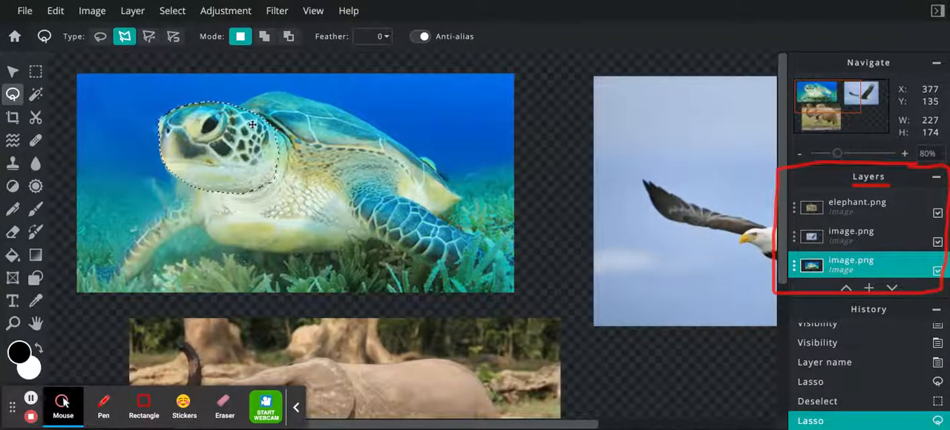
- Cut the selected turtle head out of its picture and move it across to the near edge of the eagle picture
{"action": "left_click", "coordinate": [12, 70]}
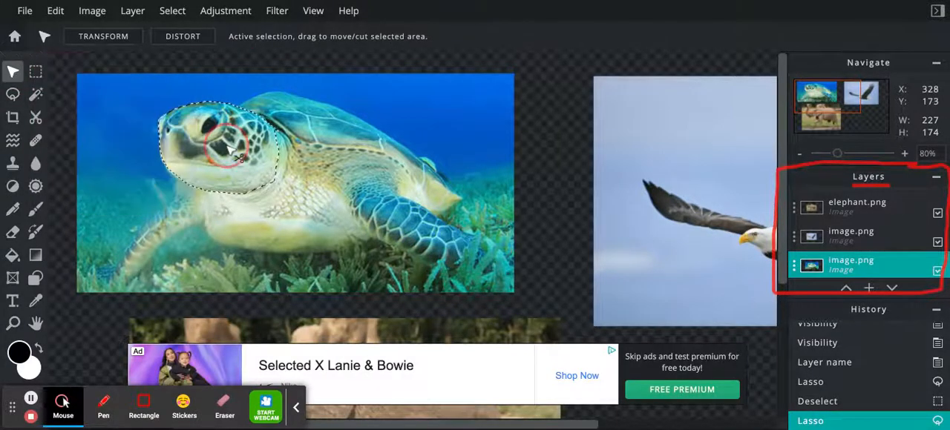
{"action": "left_click_drag", "start_coordinate": [230, 151], "coordinate": [696, 232]}
{"action": "left_click_drag", "start_coordinate": [699, 249], "coordinate": [623, 185]}
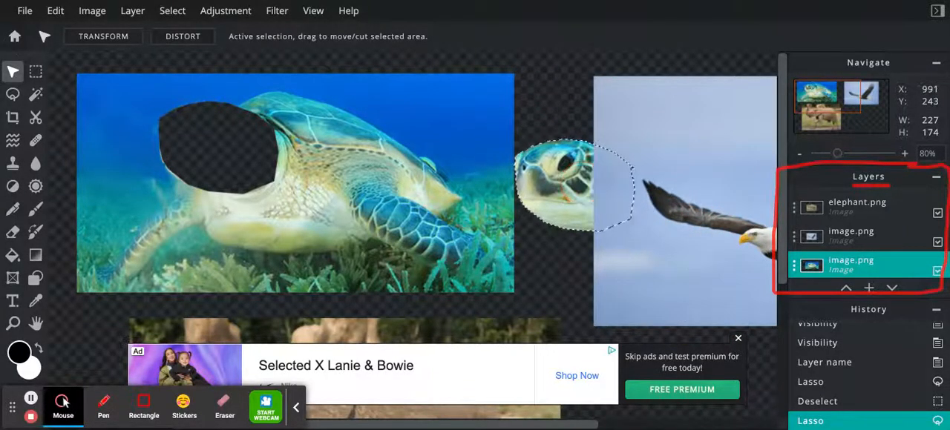
- Reorder the turtle layer above the eagle layer and move the cut-out turtle head over the eagle's head
{"action": "left_click", "coordinate": [861, 266]}
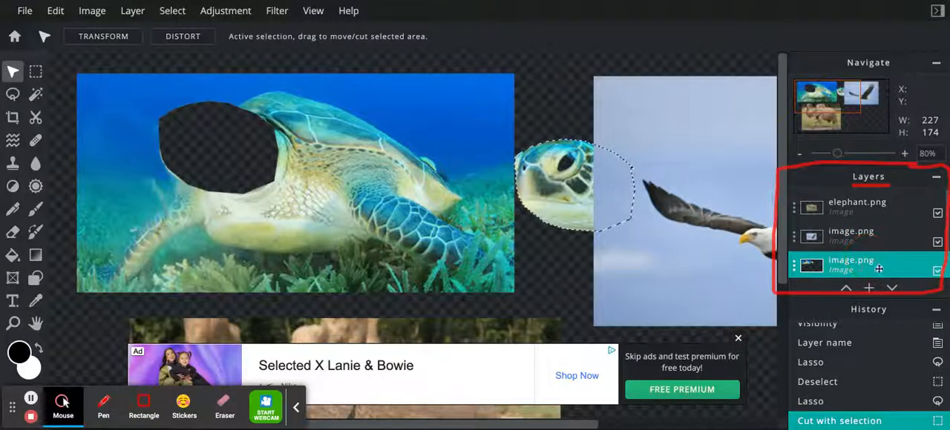
{"action": "left_click_drag", "start_coordinate": [878, 269], "coordinate": [887, 238]}
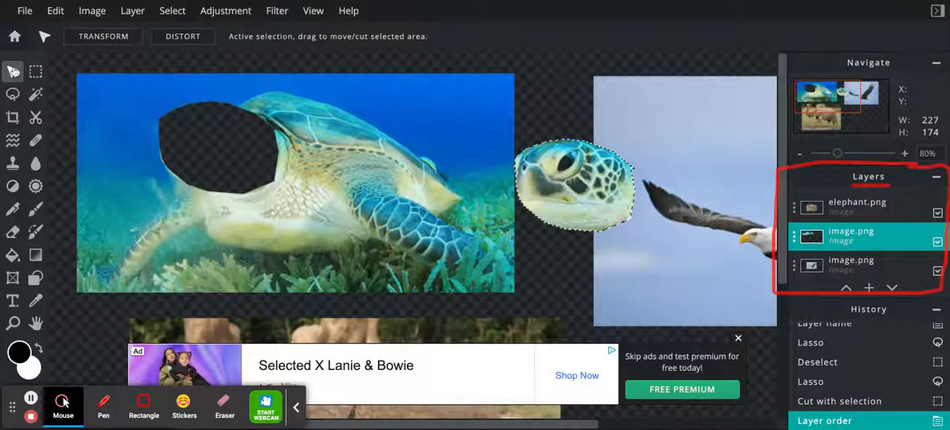
{"action": "left_click_drag", "start_coordinate": [594, 204], "coordinate": [723, 254]}
{"action": "left_click_drag", "start_coordinate": [576, 425], "coordinate": [755, 425]}
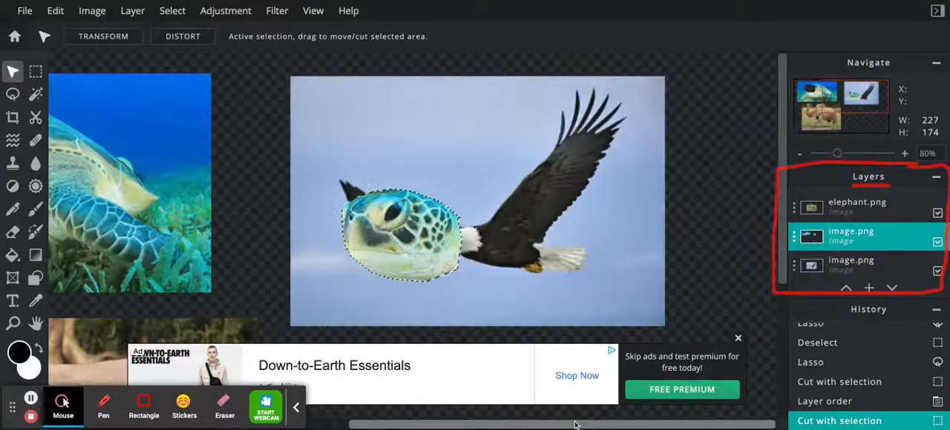
{"action": "left_click", "coordinate": [737, 338]}
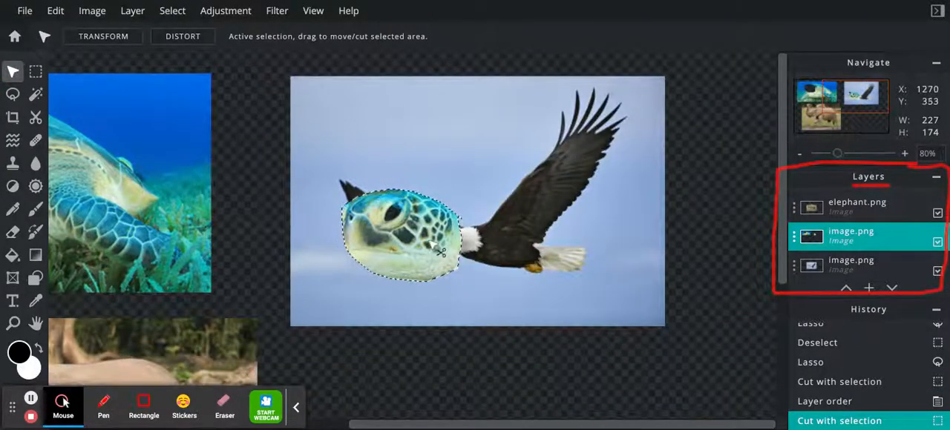
{"action": "left_click_drag", "start_coordinate": [419, 208], "coordinate": [444, 245]}
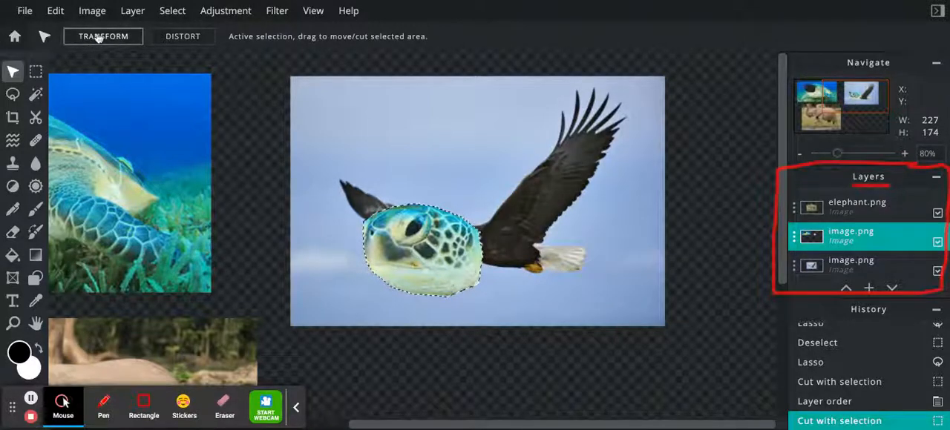
- Transform the turtle head to about 110 x 84 at left 1266, top 301, fitted over the eagle's head, and clear the selection
{"action": "left_click", "coordinate": [55, 11]}
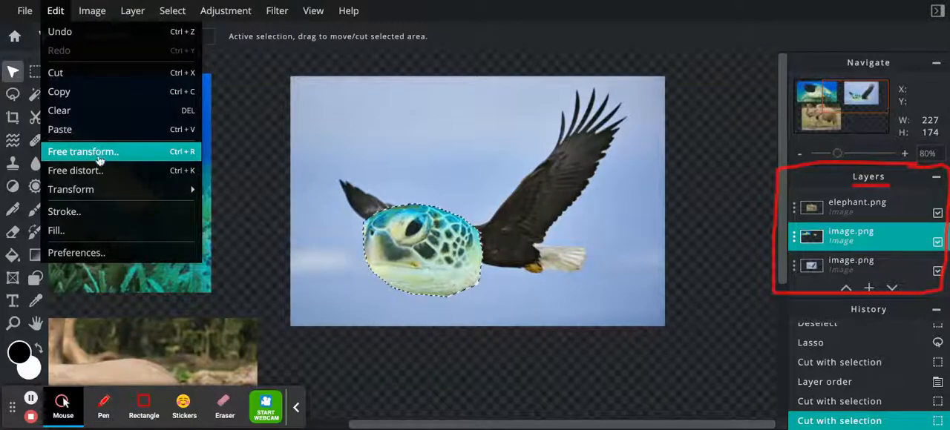
{"action": "mouse_move", "coordinate": [95, 187]}
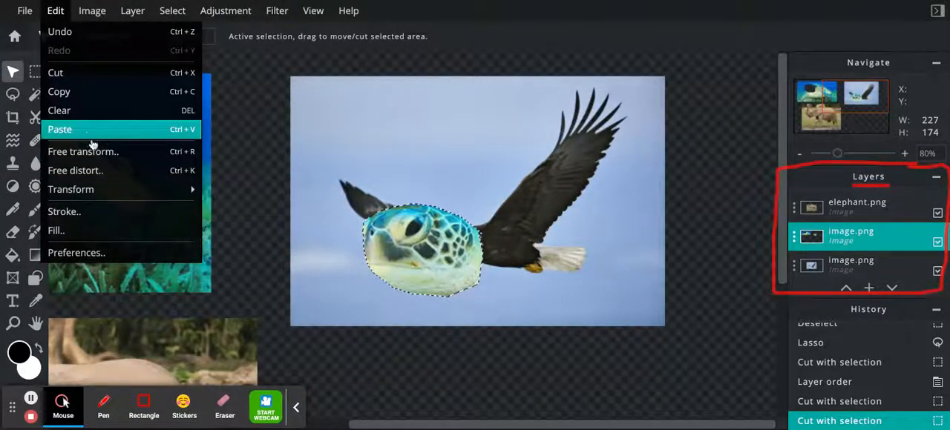
{"action": "left_click", "coordinate": [152, 190]}
{"action": "left_click", "coordinate": [104, 39]}
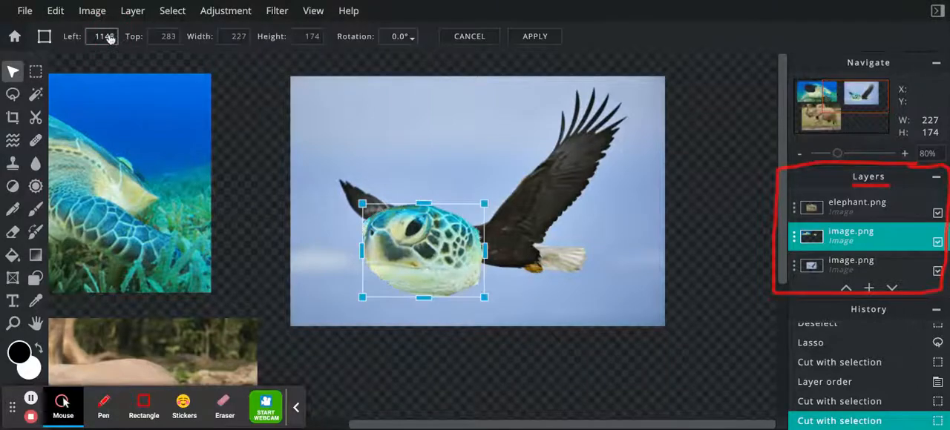
{"action": "left_click_drag", "start_coordinate": [363, 299], "coordinate": [421, 252]}
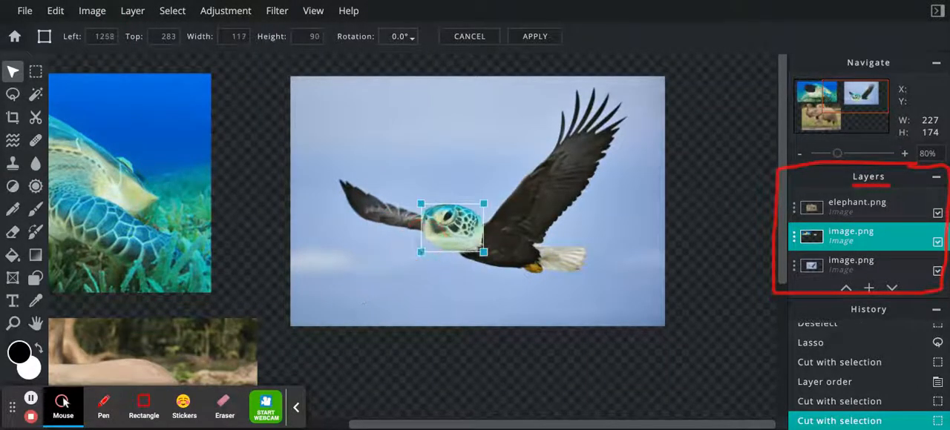
{"action": "left_click_drag", "start_coordinate": [465, 221], "coordinate": [463, 230]}
{"action": "left_click_drag", "start_coordinate": [421, 260], "coordinate": [422, 257]}
{"action": "left_click_drag", "start_coordinate": [470, 234], "coordinate": [470, 236]}
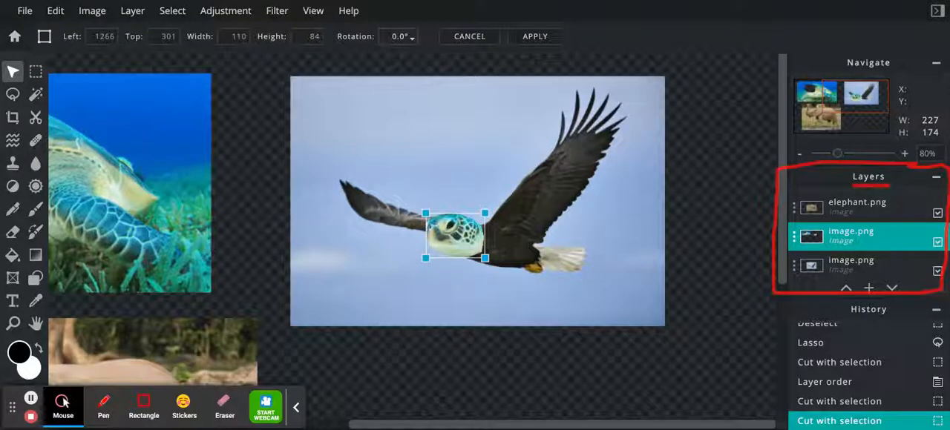
{"action": "key", "text": "ctrl+d"}
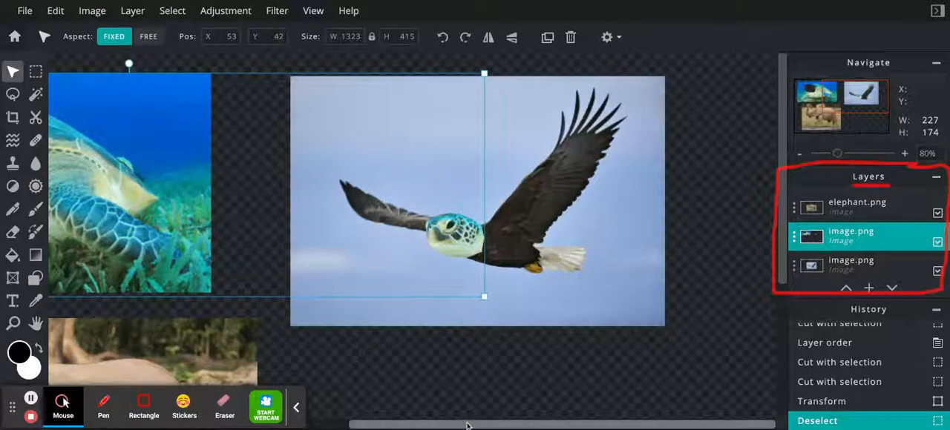
{"action": "mouse_move", "coordinate": [479, 425]}
{"action": "left_mouse_down"}
{"action": "mouse_move", "coordinate": [302, 429]}
{"action": "mouse_move", "coordinate": [470, 428]}
{"action": "left_mouse_up"}
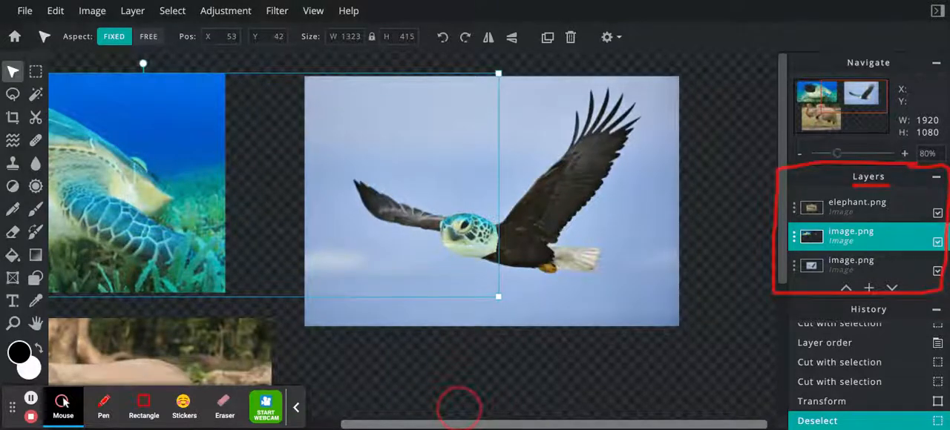
- Erase the water and flipper area around the head-shaped hole in the turtle picture with the Eraser
{"action": "left_click_drag", "start_coordinate": [459, 409], "coordinate": [423, 408]}
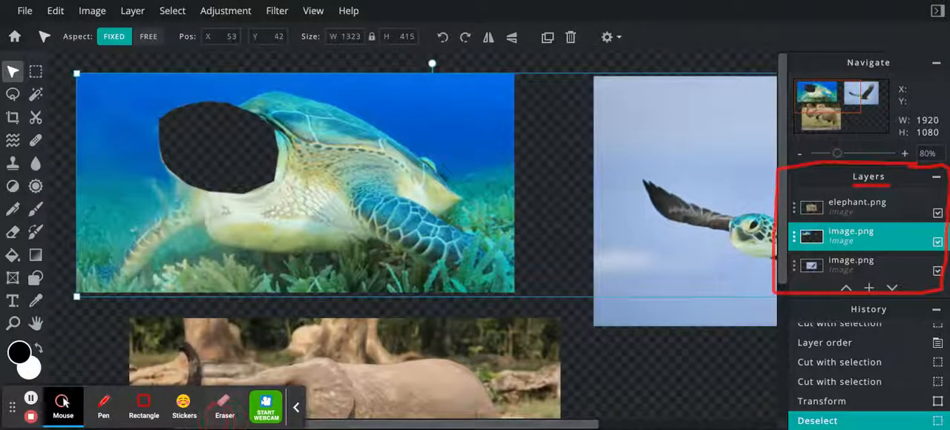
{"action": "scroll", "coordinate": [78, 318], "scroll_direction": "up", "scroll_amount": 3}
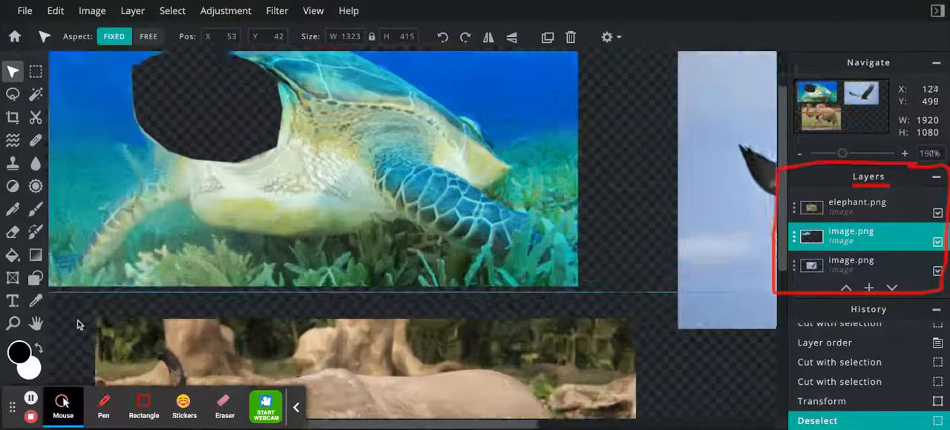
{"action": "scroll", "coordinate": [77, 322], "scroll_direction": "down", "scroll_amount": 5}
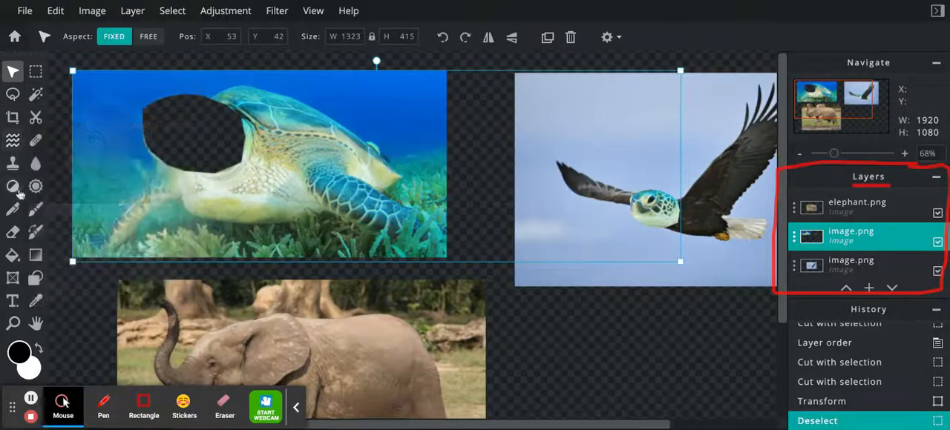
{"action": "left_click", "coordinate": [13, 235]}
{"action": "mouse_move", "coordinate": [112, 157]}
{"action": "left_mouse_down"}
{"action": "mouse_move", "coordinate": [158, 202]}
{"action": "mouse_move", "coordinate": [136, 108]}
{"action": "mouse_move", "coordinate": [99, 151]}
{"action": "mouse_move", "coordinate": [104, 170]}
{"action": "mouse_move", "coordinate": [131, 184]}
{"action": "mouse_move", "coordinate": [191, 169]}
{"action": "left_mouse_up"}
- Clear the leftover turtle picture using a rectangular marquee of about 868 x 455, and drop the selection
{"action": "left_click", "coordinate": [36, 74]}
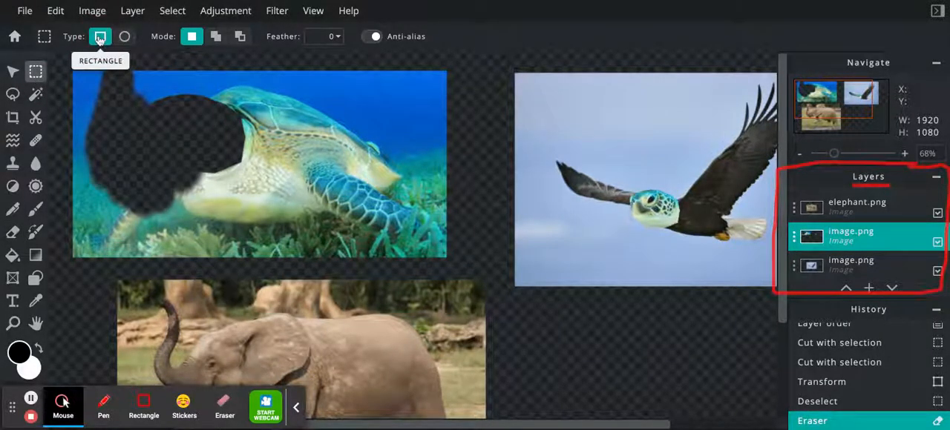
{"action": "left_click_drag", "start_coordinate": [65, 58], "coordinate": [463, 265]}
{"action": "key", "text": "Delete"}
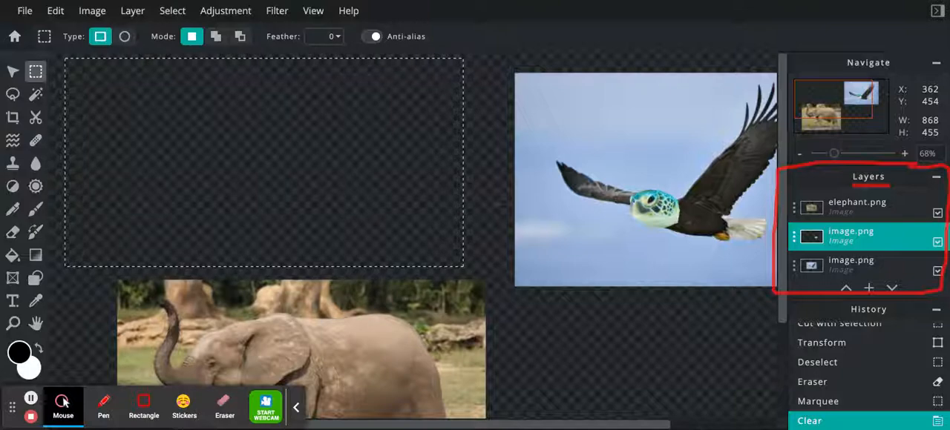
{"action": "key", "text": "ctrl+d"}
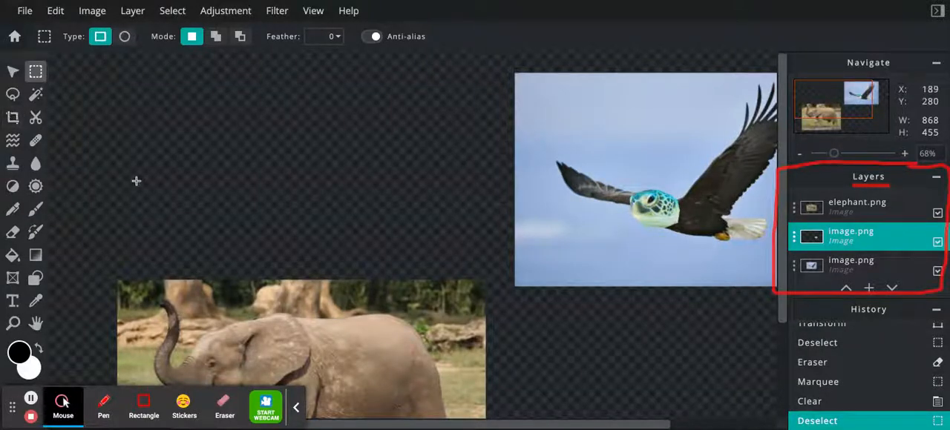
- Trace the elephant's trunk with the polygon lasso from its raised tip down the inner curve and across the face to the mouth
{"action": "scroll", "coordinate": [136, 180], "scroll_direction": "down", "scroll_amount": 2}
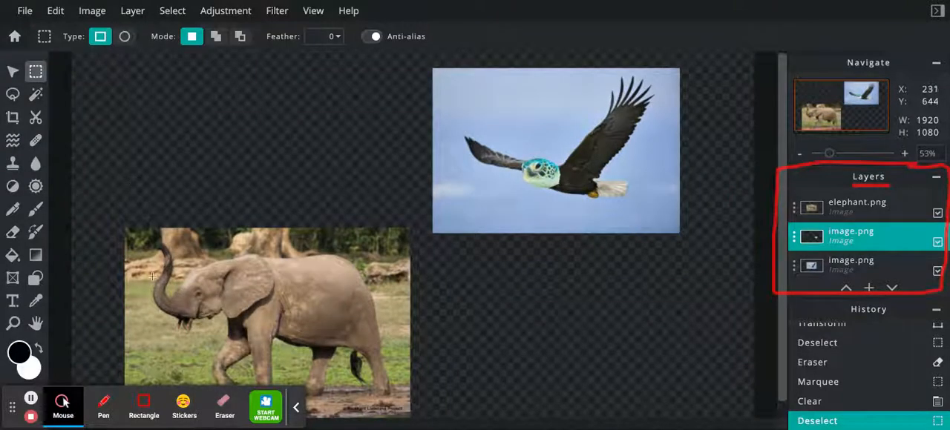
{"action": "left_click", "coordinate": [13, 94]}
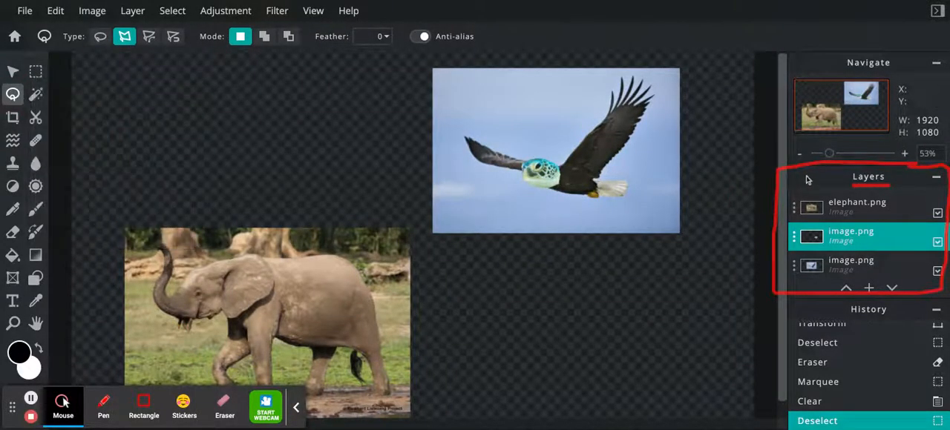
{"action": "scroll", "coordinate": [828, 154], "scroll_direction": "up", "scroll_amount": 5}
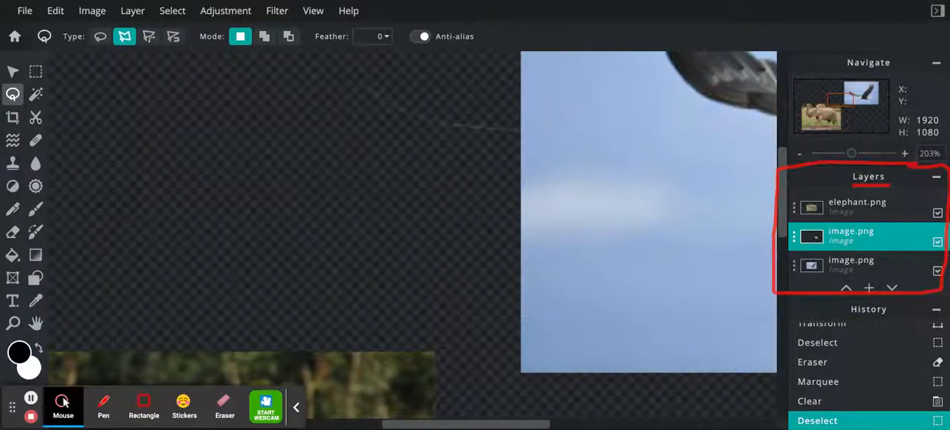
{"action": "left_click_drag", "start_coordinate": [529, 428], "coordinate": [391, 427]}
{"action": "scroll", "coordinate": [785, 156], "scroll_direction": "down", "scroll_amount": 5}
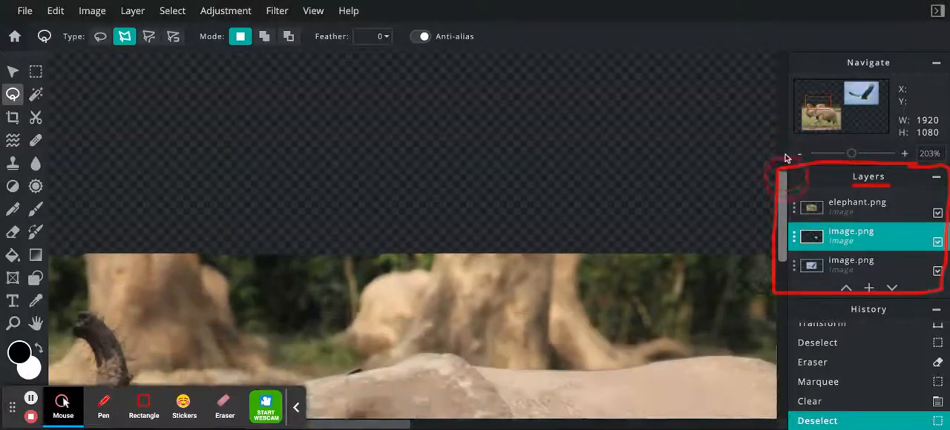
{"action": "scroll", "coordinate": [786, 158], "scroll_direction": "down", "scroll_amount": 1}
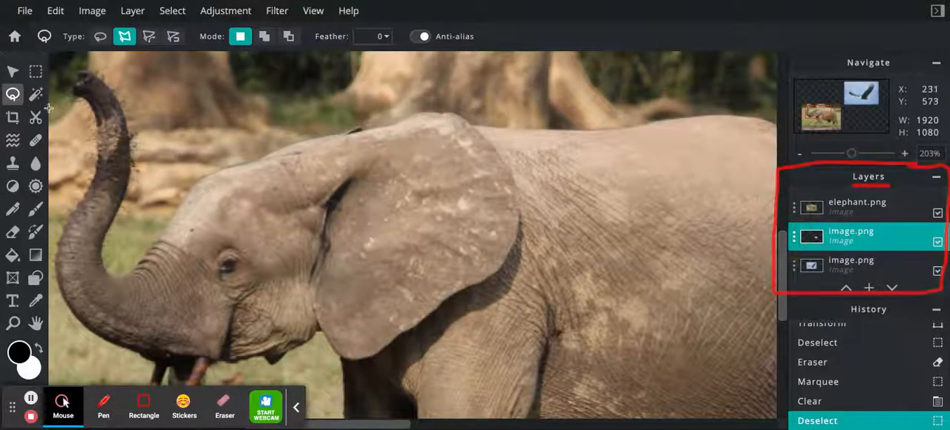
{"action": "left_click", "coordinate": [106, 85]}
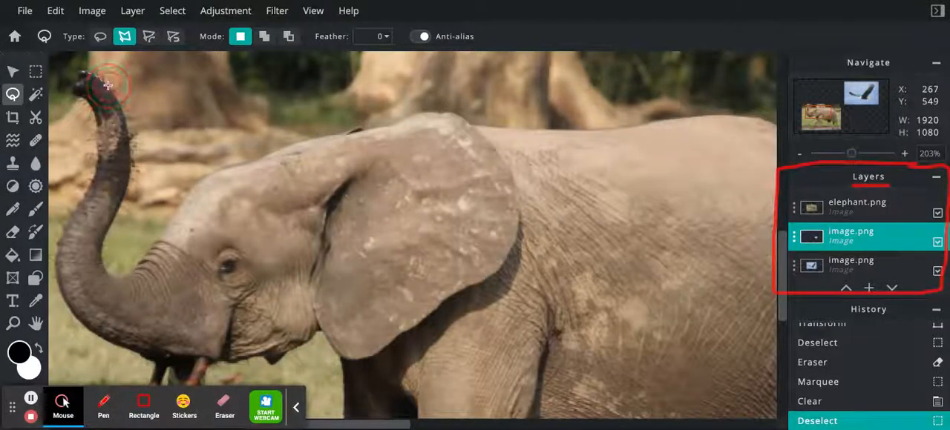
{"action": "left_click", "coordinate": [129, 134]}
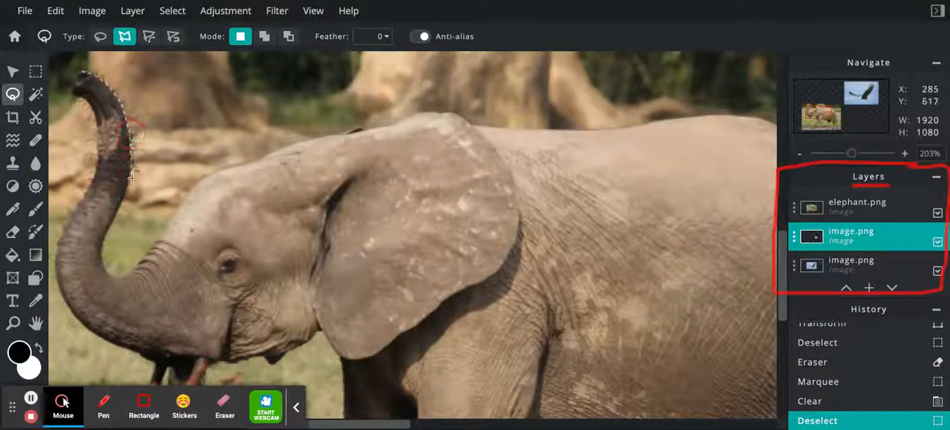
{"action": "left_click", "coordinate": [108, 226]}
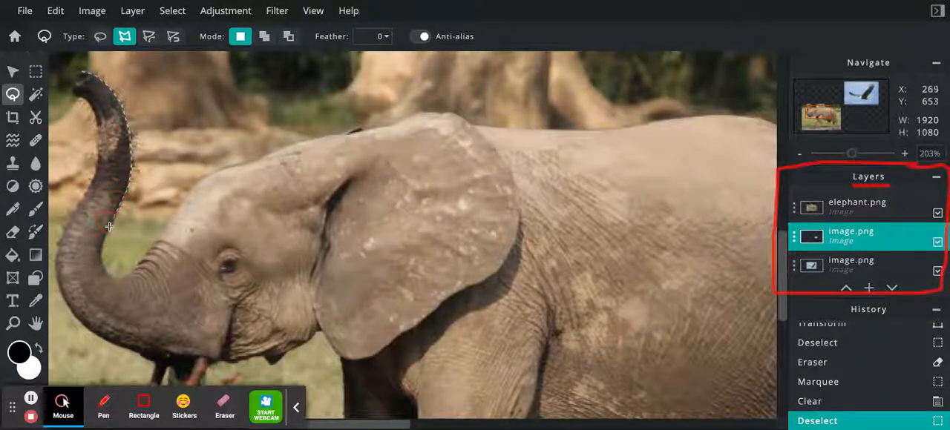
{"action": "left_click", "coordinate": [102, 250]}
{"action": "left_click", "coordinate": [105, 266]}
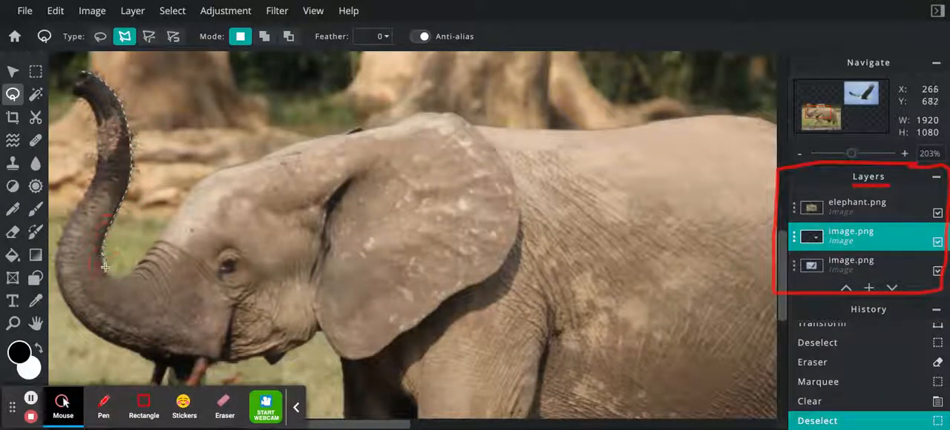
{"action": "left_click", "coordinate": [134, 269]}
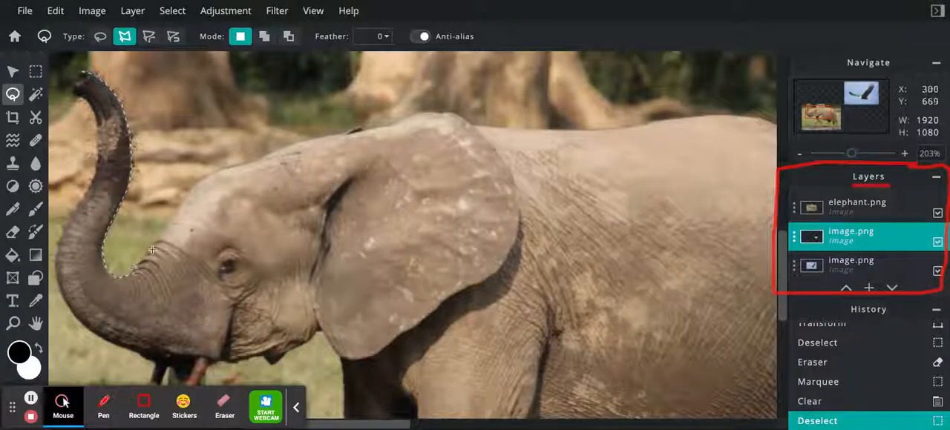
{"action": "left_click", "coordinate": [161, 239]}
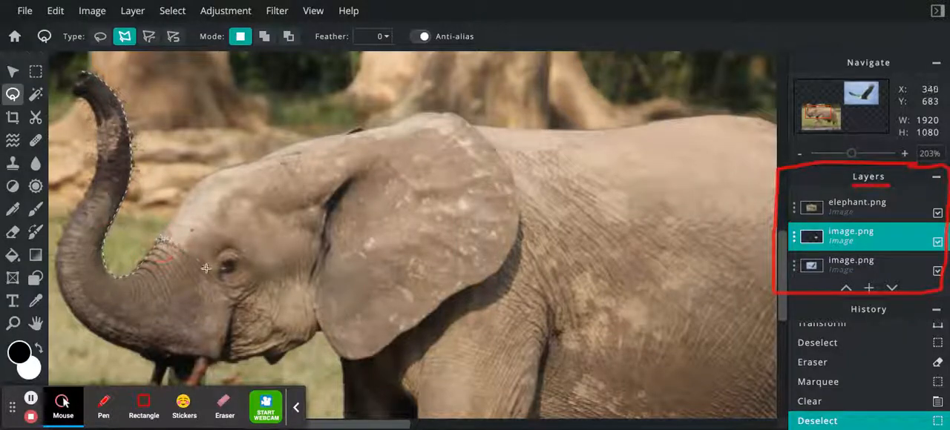
{"action": "left_click", "coordinate": [225, 334]}
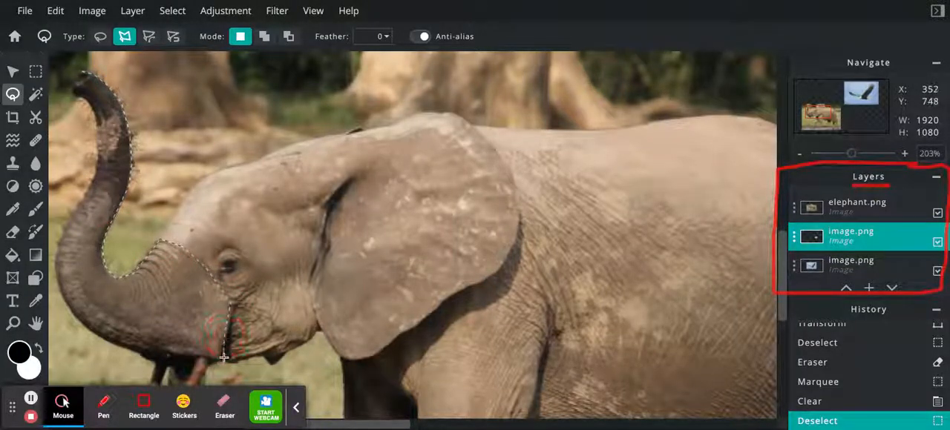
- Continue the lasso outline around the tusks and the trunk's outer curve back to the tip, closing a selection about 129 x 248
{"action": "scroll", "coordinate": [208, 361], "scroll_direction": "down", "scroll_amount": 5}
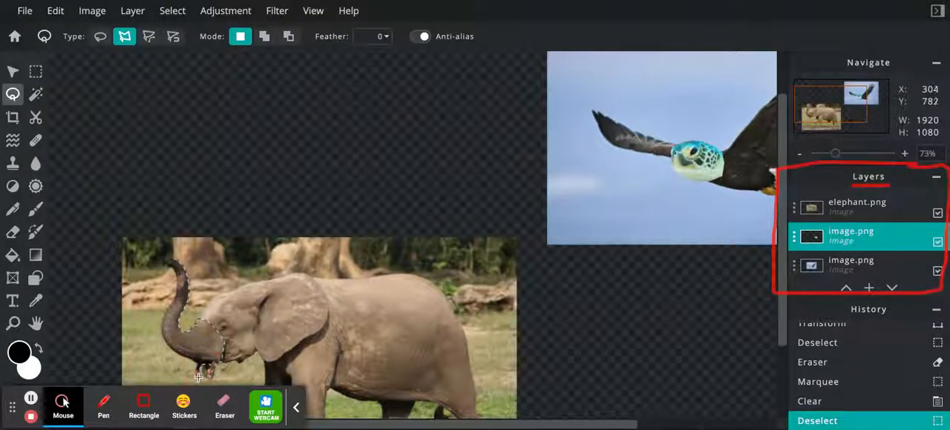
{"action": "left_click", "coordinate": [193, 379]}
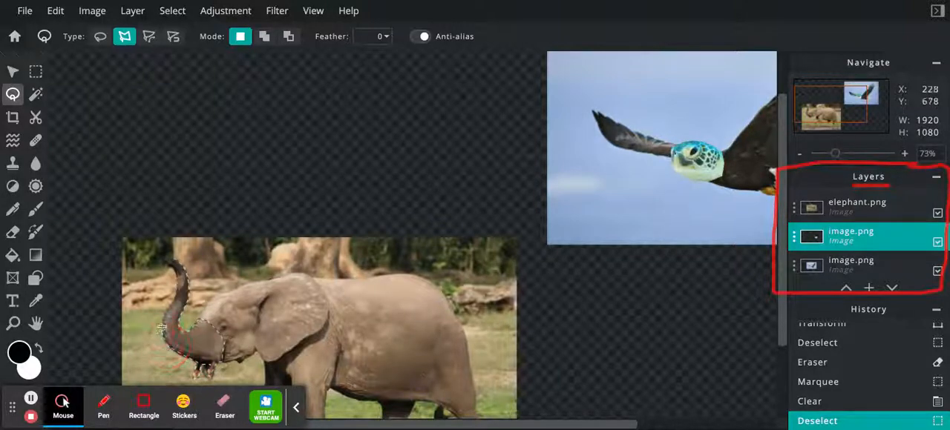
{"action": "left_click", "coordinate": [172, 302]}
{"action": "left_click", "coordinate": [176, 274]}
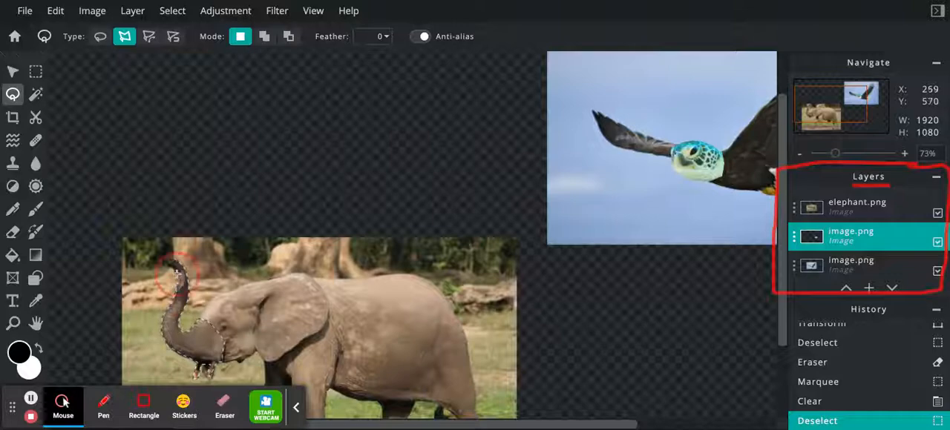
{"action": "left_click", "coordinate": [170, 267]}
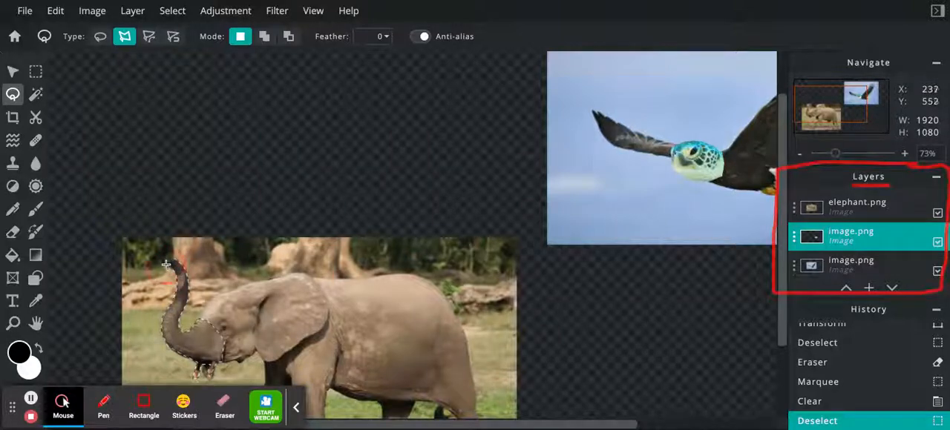
{"action": "left_click", "coordinate": [171, 258]}
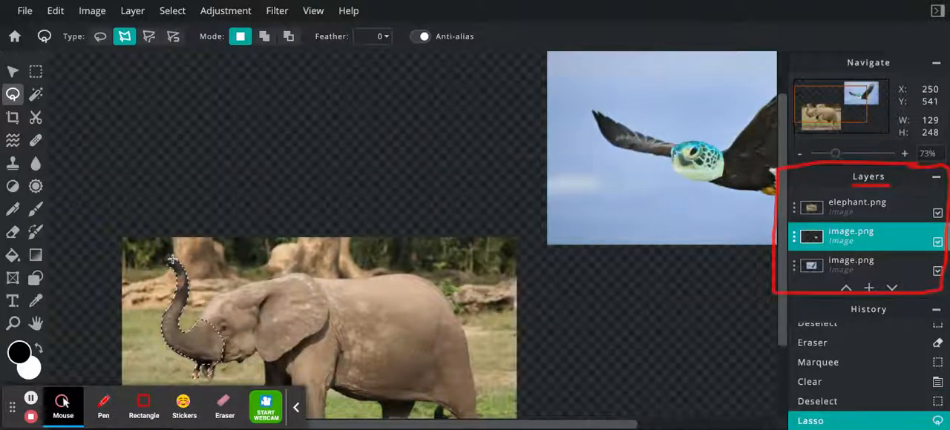
- On the elephant.png layer, cut out the selected trunk and move it onto the eagle picture, against the turtle head's face
{"action": "left_click", "coordinate": [850, 213]}
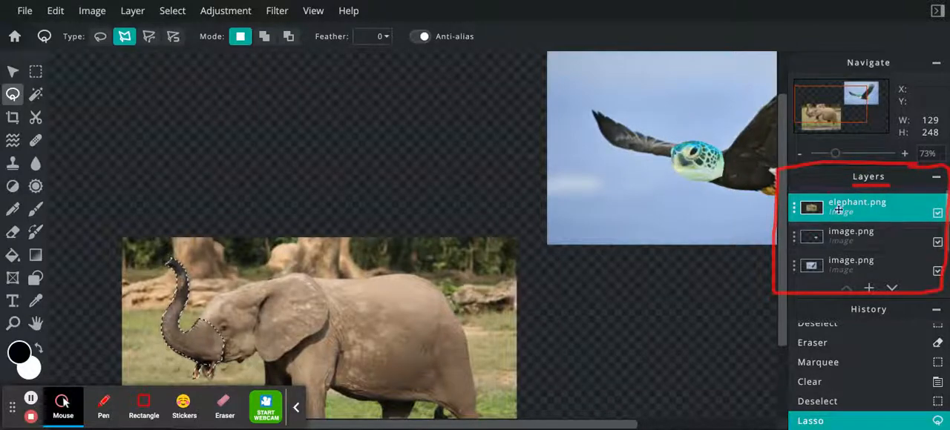
{"action": "left_click", "coordinate": [14, 71]}
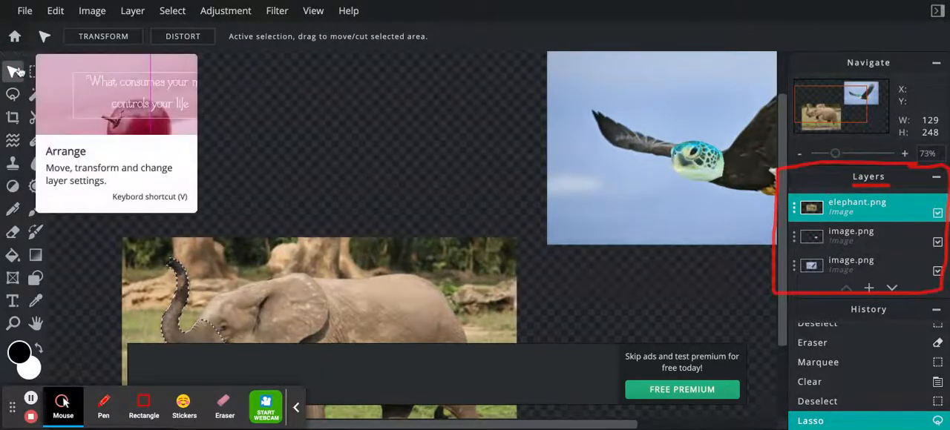
{"action": "mouse_move", "coordinate": [177, 307]}
{"action": "left_mouse_down"}
{"action": "mouse_move", "coordinate": [201, 305]}
{"action": "mouse_move", "coordinate": [347, 180]}
{"action": "mouse_move", "coordinate": [442, 147]}
{"action": "left_mouse_up"}
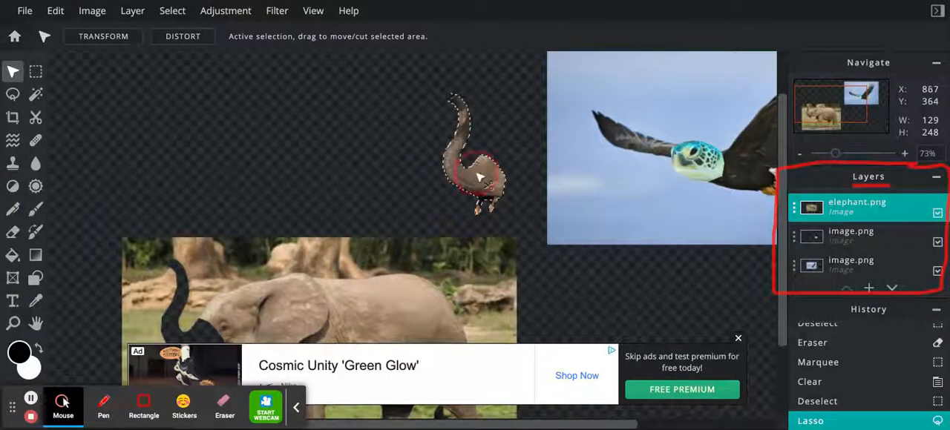
{"action": "mouse_move", "coordinate": [479, 177]}
{"action": "left_mouse_down"}
{"action": "mouse_move", "coordinate": [660, 168]}
{"action": "mouse_move", "coordinate": [656, 175]}
{"action": "mouse_move", "coordinate": [664, 166]}
{"action": "mouse_move", "coordinate": [662, 179]}
{"action": "mouse_move", "coordinate": [651, 178]}
{"action": "mouse_move", "coordinate": [668, 180]}
{"action": "left_mouse_up"}
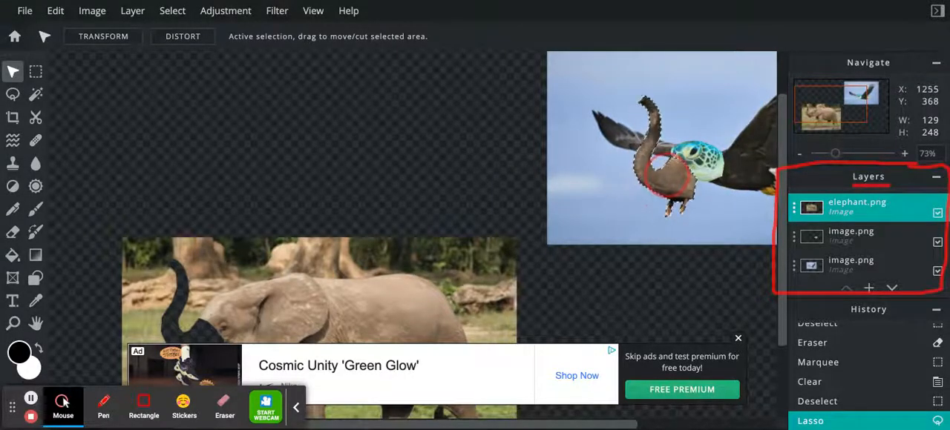
- Transform the trunk to about 74 x 142 at left 1230, top 240, over the turtle head's snout, and clear the selection
{"action": "left_click", "coordinate": [104, 36]}
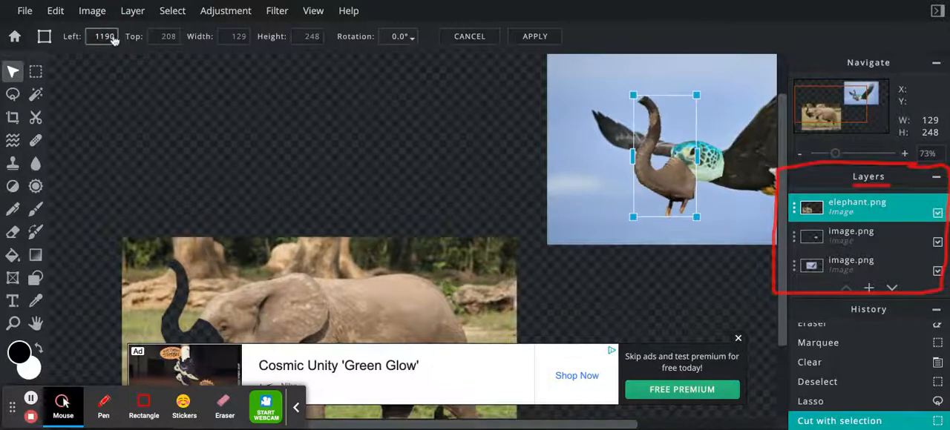
{"action": "left_click_drag", "start_coordinate": [632, 217], "coordinate": [634, 216]}
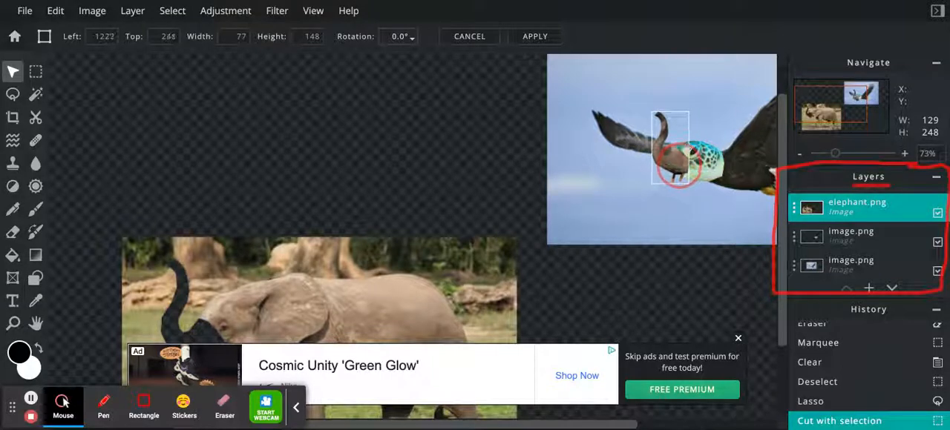
{"action": "mouse_move", "coordinate": [649, 188]}
{"action": "left_mouse_down"}
{"action": "mouse_move", "coordinate": [652, 169]}
{"action": "mouse_move", "coordinate": [652, 181]}
{"action": "left_mouse_up"}
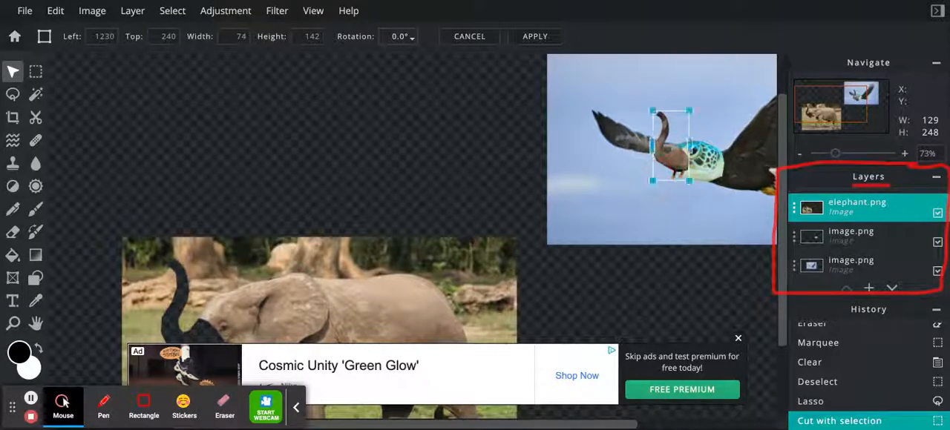
{"action": "key", "text": "Return"}
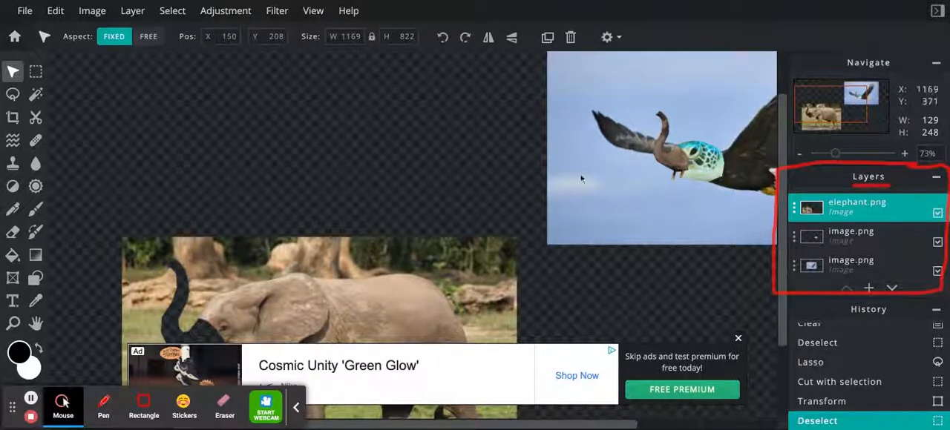
- Clear the leftover elephant picture using a rectangular marquee of about 839 x 593, and drop the selection
{"action": "left_click", "coordinate": [737, 339]}
{"action": "scroll", "coordinate": [420, 230], "scroll_direction": "down", "scroll_amount": 4}
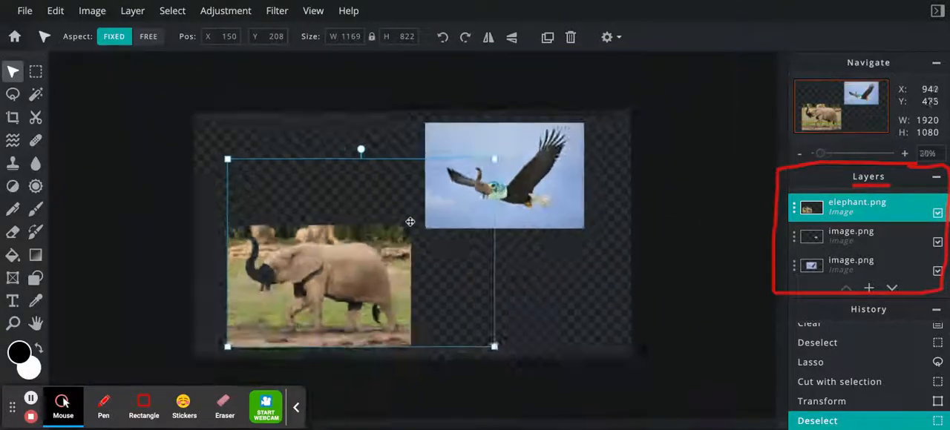
{"action": "left_click", "coordinate": [35, 72]}
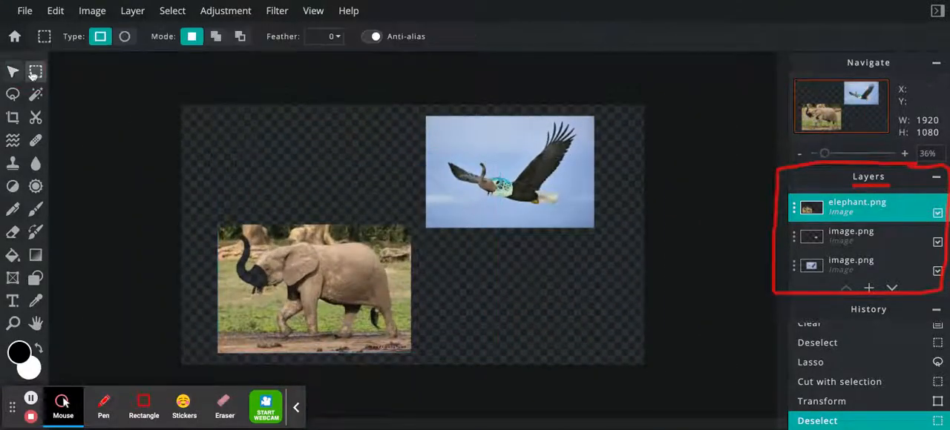
{"action": "left_click_drag", "start_coordinate": [211, 216], "coordinate": [413, 359]}
{"action": "key", "text": "Delete"}
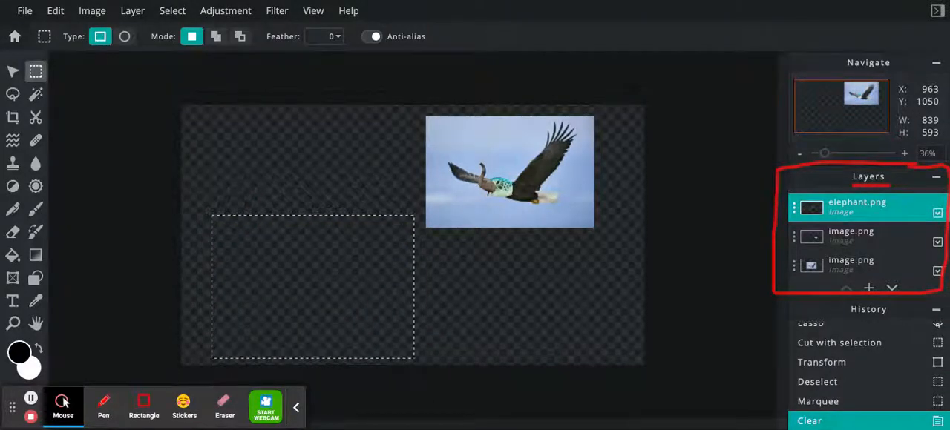
{"action": "key", "text": "ctrl+d"}
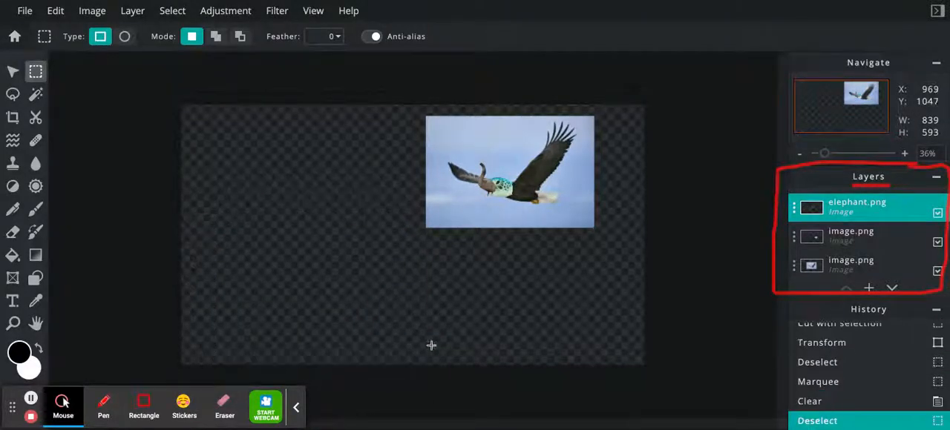
{"action": "left_click_drag", "start_coordinate": [824, 154], "coordinate": [827, 157]}
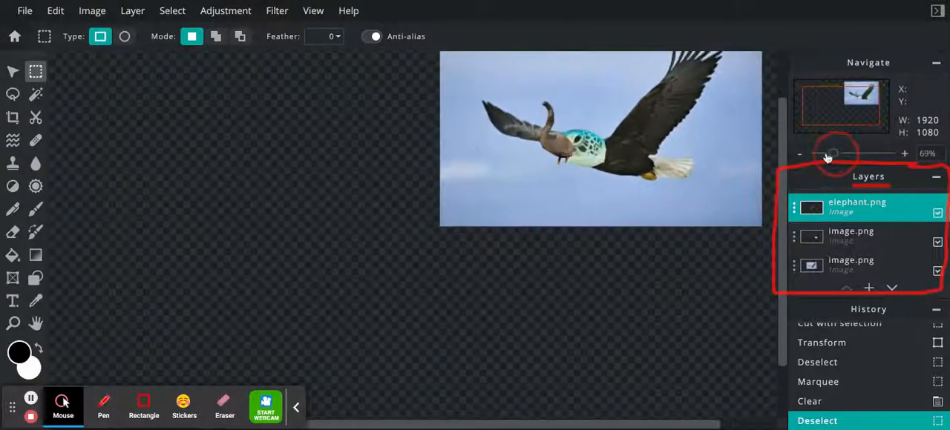
- Erase the leftover selection outline below the trunk and turtle head on the elephant.png layer with a soft size 80 eraser at 100% opacity
{"action": "left_click_drag", "start_coordinate": [715, 421], "coordinate": [761, 421]}
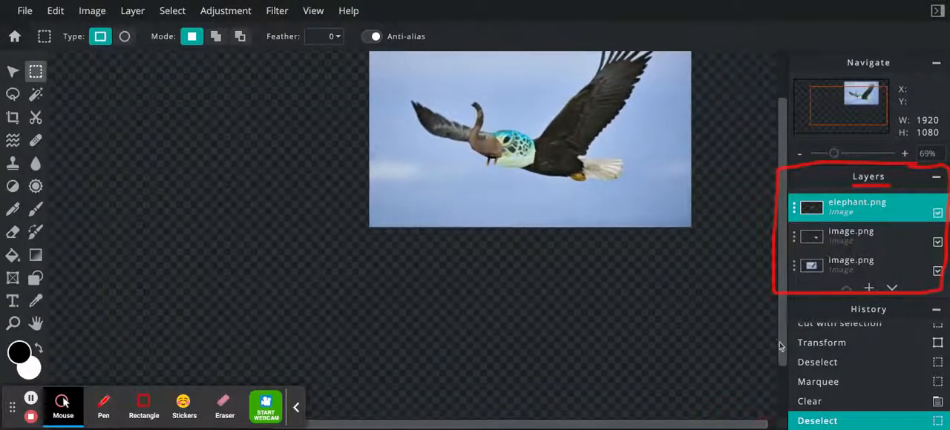
{"action": "left_click_drag", "start_coordinate": [778, 348], "coordinate": [778, 302]}
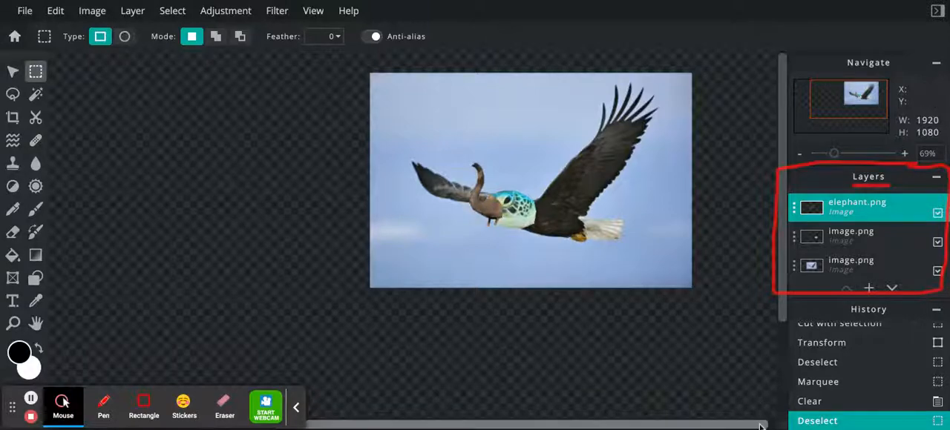
{"action": "left_click_drag", "start_coordinate": [753, 426], "coordinate": [760, 426]}
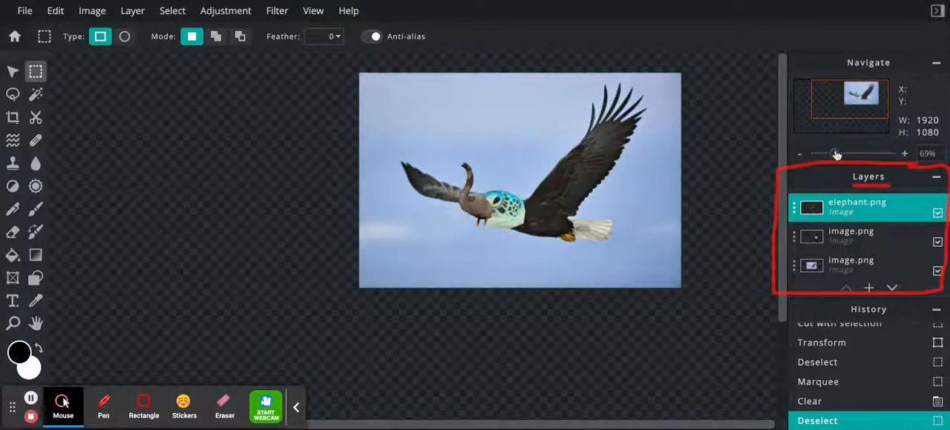
{"action": "left_click_drag", "start_coordinate": [833, 154], "coordinate": [852, 154]}
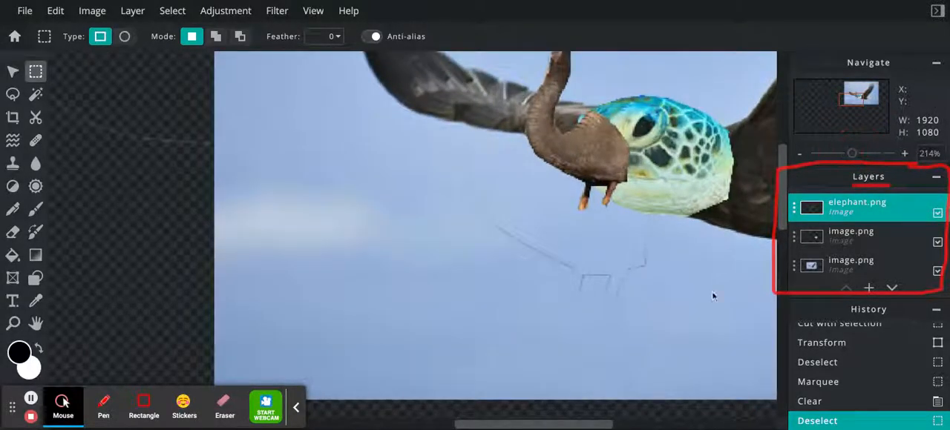
{"action": "left_click_drag", "start_coordinate": [528, 425], "coordinate": [587, 428]}
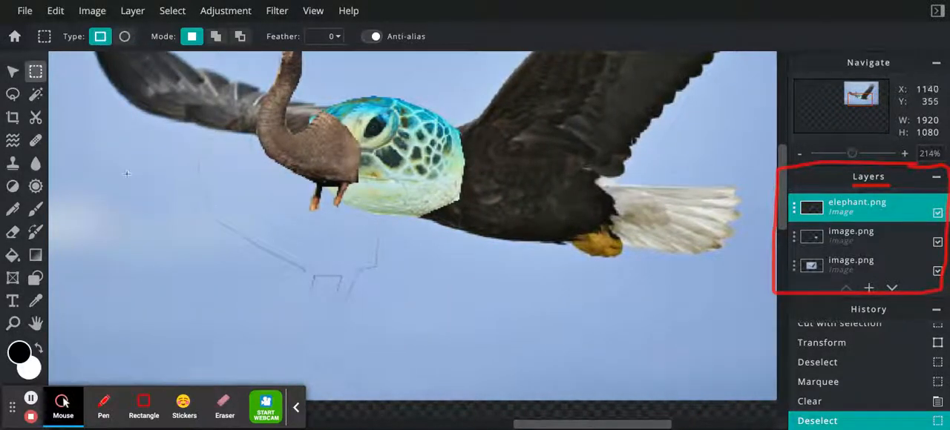
{"action": "left_click", "coordinate": [13, 231]}
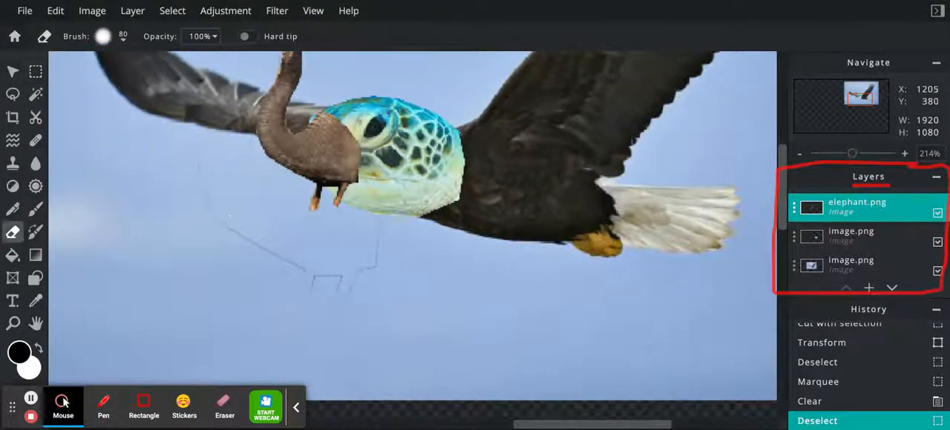
{"action": "mouse_move", "coordinate": [223, 214]}
{"action": "left_mouse_down"}
{"action": "mouse_move", "coordinate": [234, 238]}
{"action": "mouse_move", "coordinate": [270, 261]}
{"action": "mouse_move", "coordinate": [303, 305]}
{"action": "mouse_move", "coordinate": [375, 261]}
{"action": "left_mouse_up"}
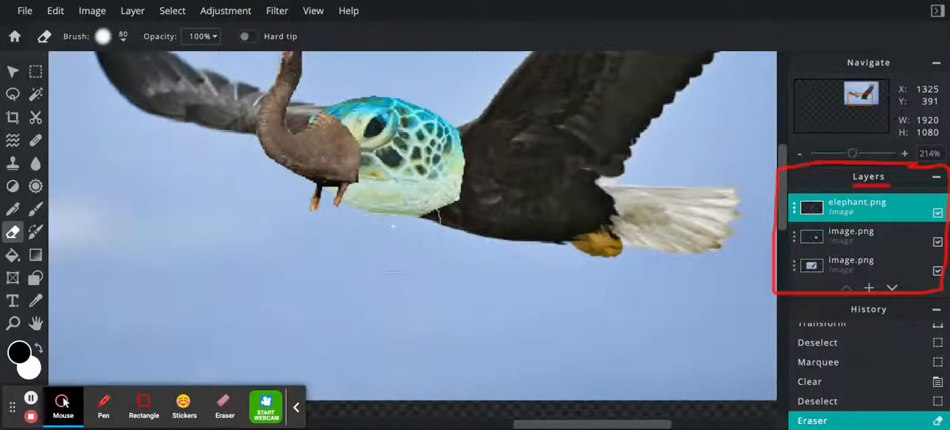
- Erase the remaining faint outline traces in the sky beside the trunk's outer curve and around its tip
{"action": "left_click", "coordinate": [208, 178]}
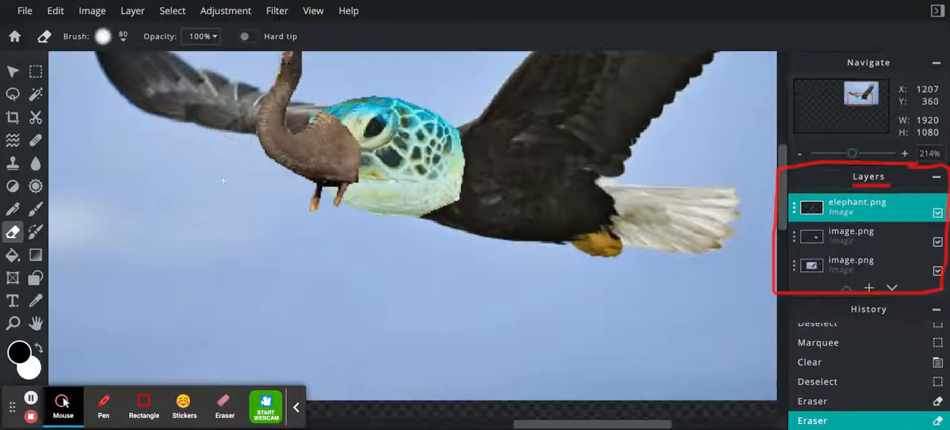
{"action": "left_click", "coordinate": [229, 187]}
{"action": "left_click", "coordinate": [240, 195]}
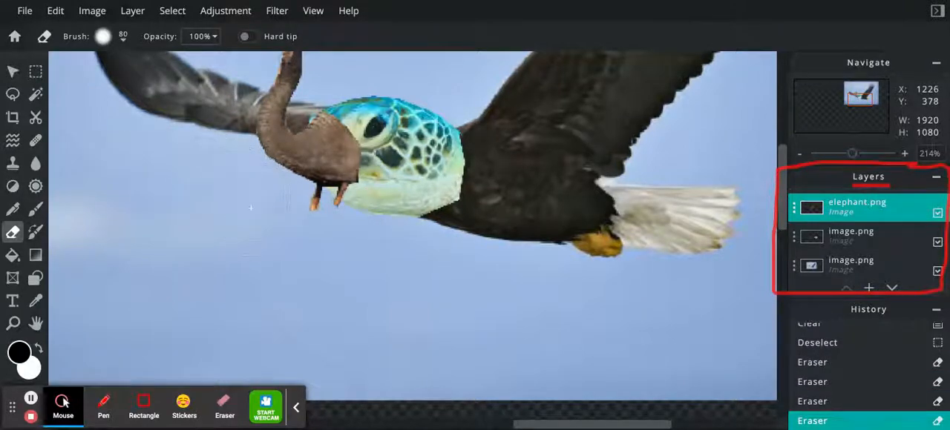
{"action": "left_click", "coordinate": [253, 208]}
{"action": "scroll", "coordinate": [239, 223], "scroll_direction": "up", "scroll_amount": 1}
{"action": "scroll", "coordinate": [238, 222], "scroll_direction": "down", "scroll_amount": 5}
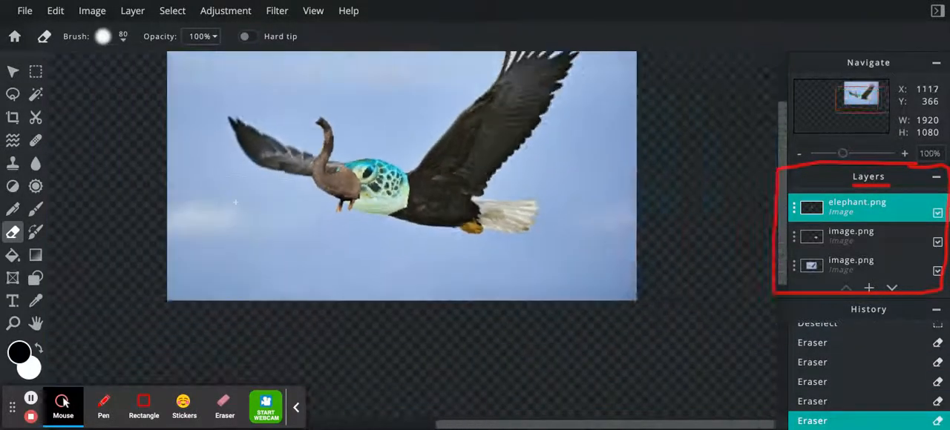
{"action": "scroll", "coordinate": [360, 119], "scroll_direction": "up", "scroll_amount": 3}
{"action": "mouse_move", "coordinate": [392, 100]}
{"action": "left_mouse_down"}
{"action": "mouse_move", "coordinate": [393, 114]}
{"action": "mouse_move", "coordinate": [395, 97]}
{"action": "left_mouse_up"}
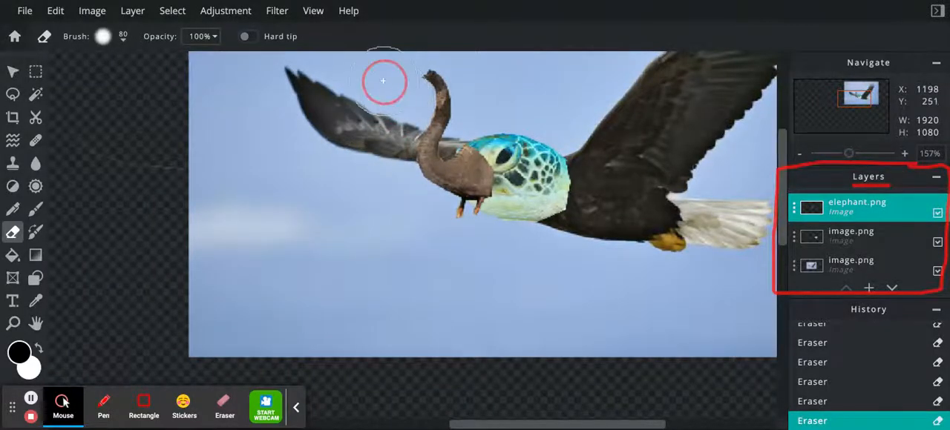
{"action": "scroll", "coordinate": [383, 80], "scroll_direction": "up", "scroll_amount": 5}
{"action": "scroll", "coordinate": [382, 80], "scroll_direction": "down", "scroll_amount": 6}
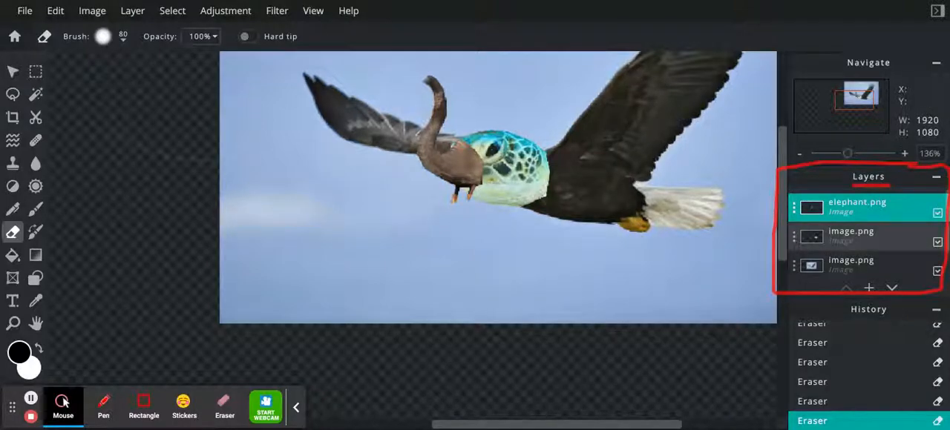
- Hide and show the trunk, turtle head and eagle layers one at a time to check what each contains
{"action": "left_click", "coordinate": [861, 236]}
{"action": "left_click", "coordinate": [863, 266]}
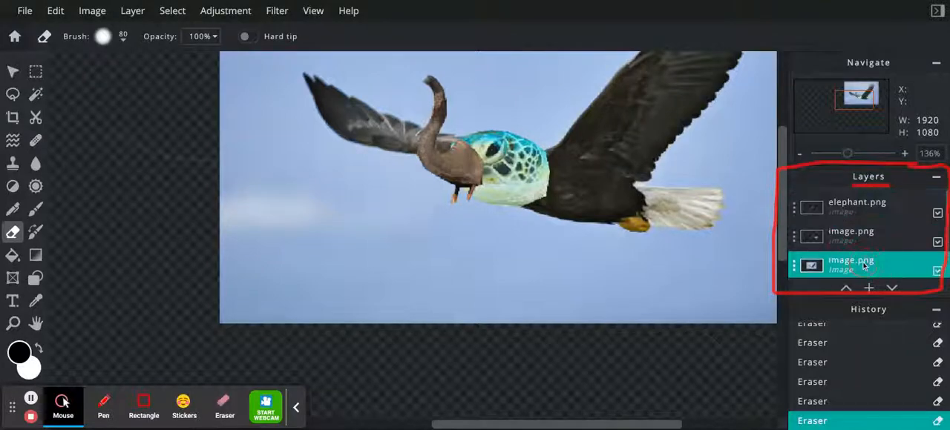
{"action": "left_click", "coordinate": [937, 214]}
{"action": "left_click", "coordinate": [937, 214]}
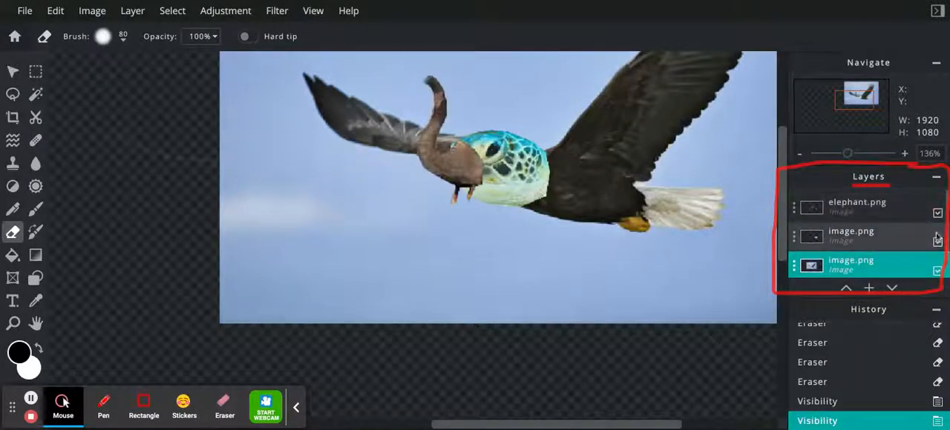
{"action": "left_click", "coordinate": [937, 243]}
{"action": "left_click", "coordinate": [937, 243]}
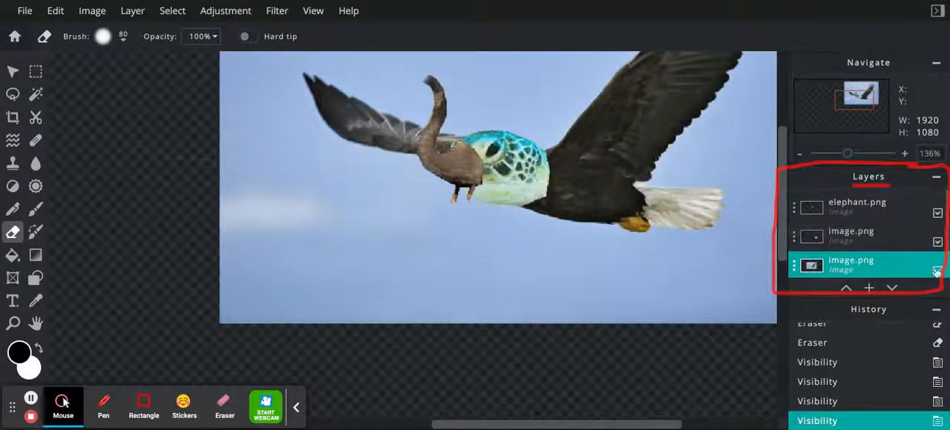
{"action": "left_click", "coordinate": [937, 272]}
{"action": "left_click", "coordinate": [937, 272]}
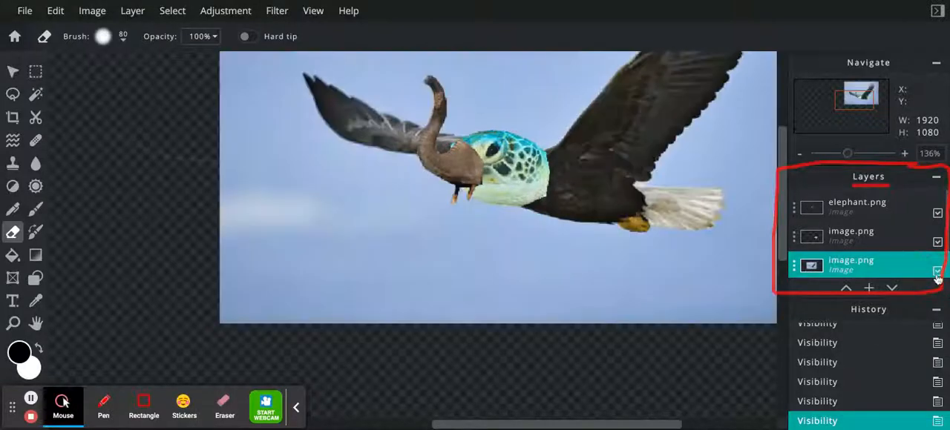
- Merge the elephant.png layer down twice, combining the trunk, turtle head and eagle into one layer
{"action": "left_click", "coordinate": [793, 211]}
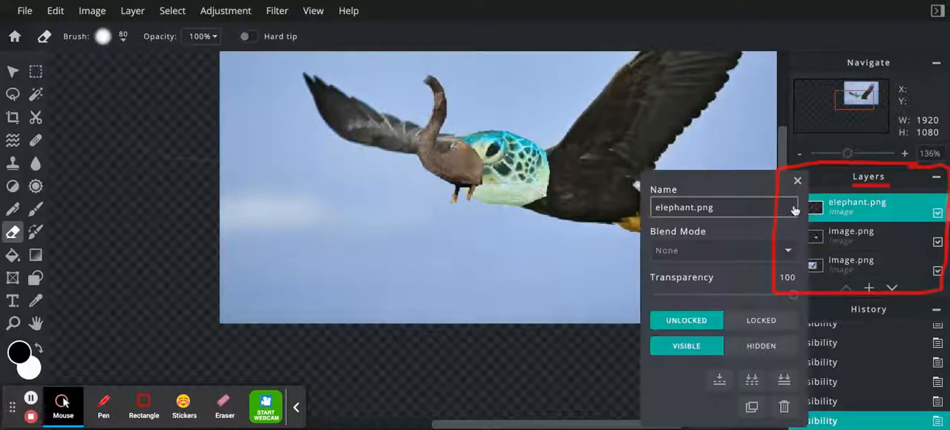
{"action": "left_click", "coordinate": [720, 381]}
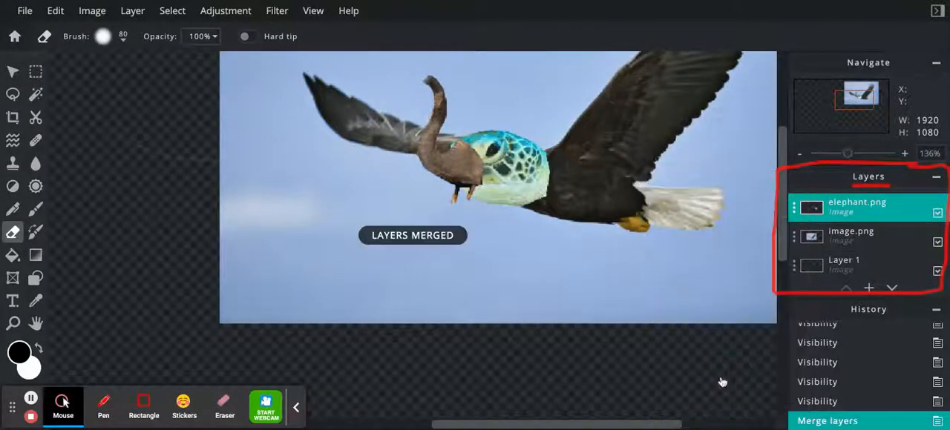
{"action": "left_click", "coordinate": [794, 215]}
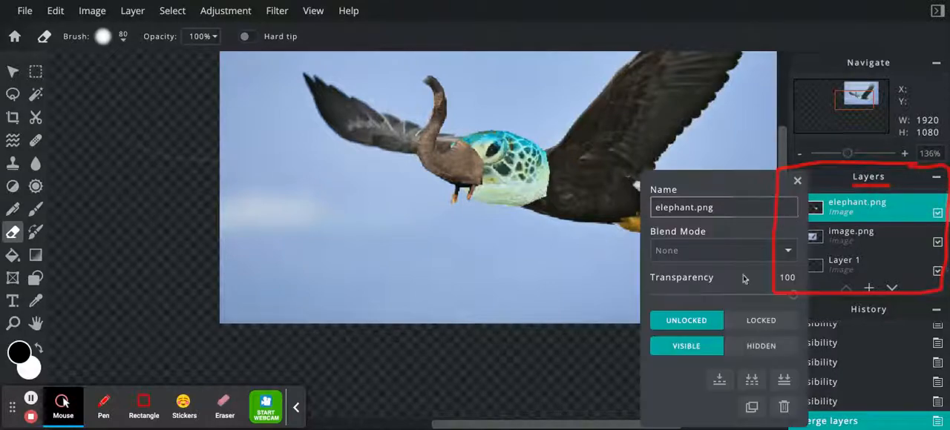
{"action": "left_click", "coordinate": [719, 380]}
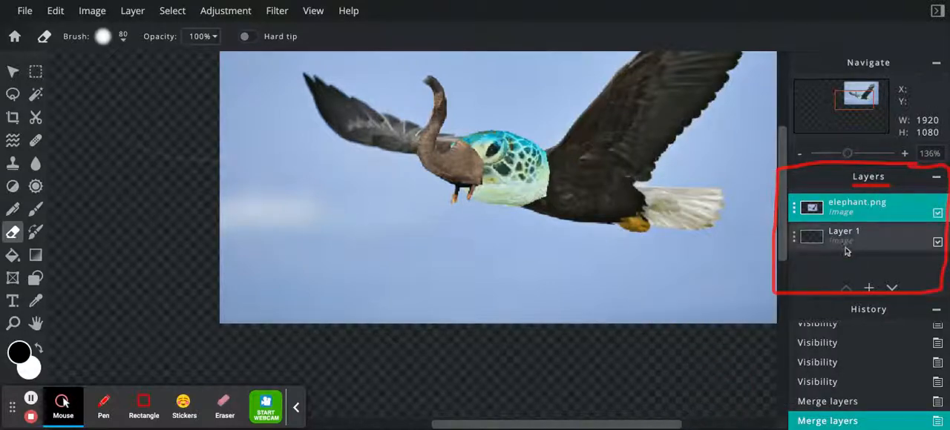
- Toggle the merged elephant.png layer's visibility off and on to check that it holds the whole composite
{"action": "left_click", "coordinate": [937, 214]}
{"action": "left_click", "coordinate": [937, 214]}
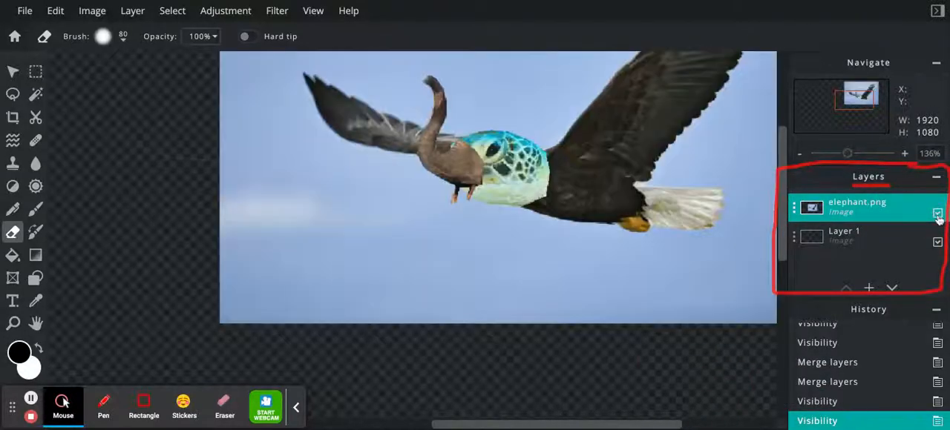
{"action": "left_click", "coordinate": [937, 214]}
{"action": "left_click", "coordinate": [937, 213]}
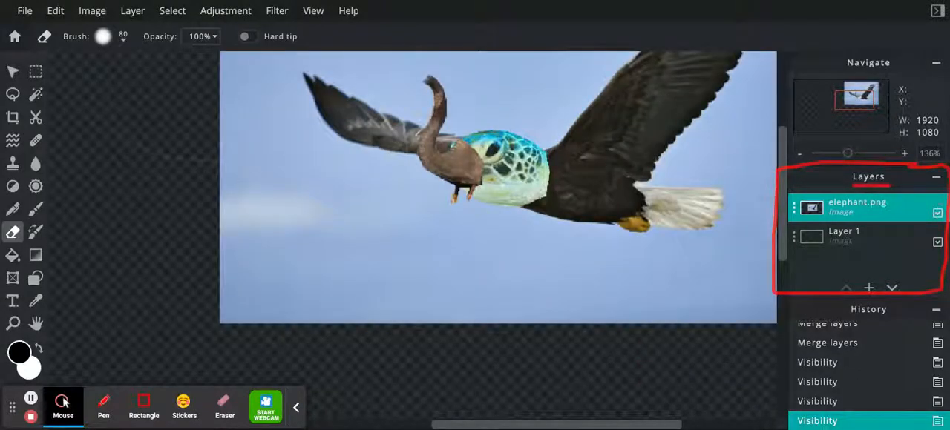
- Blend the seam between the turtle head and the eagle's neck with Heal patches at size 6
{"action": "left_click_drag", "start_coordinate": [874, 99], "coordinate": [881, 92]}
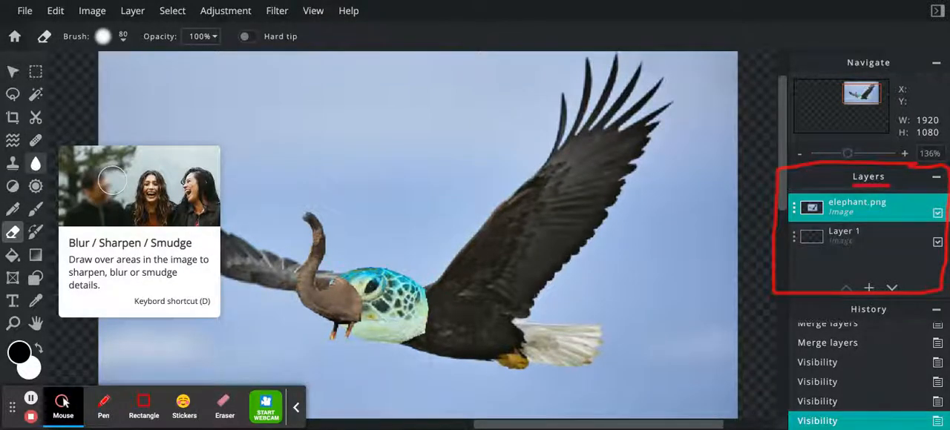
{"action": "left_click", "coordinate": [35, 143]}
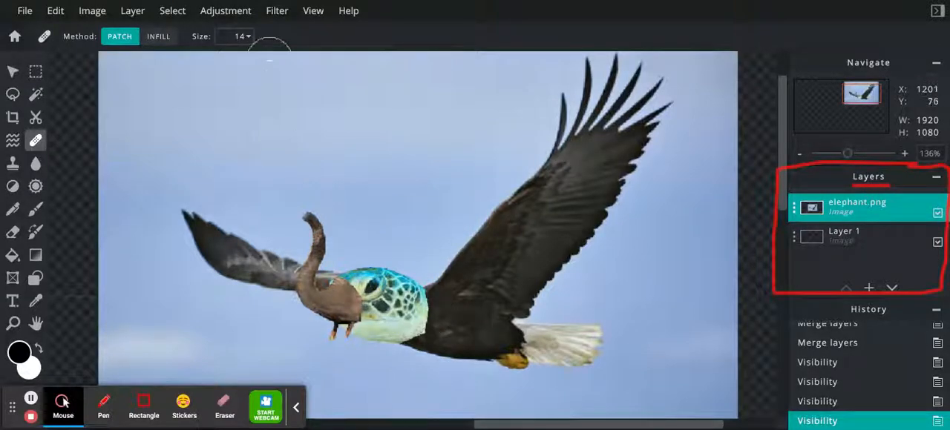
{"action": "left_click", "coordinate": [245, 36]}
{"action": "left_click_drag", "start_coordinate": [131, 61], "coordinate": [126, 60]}
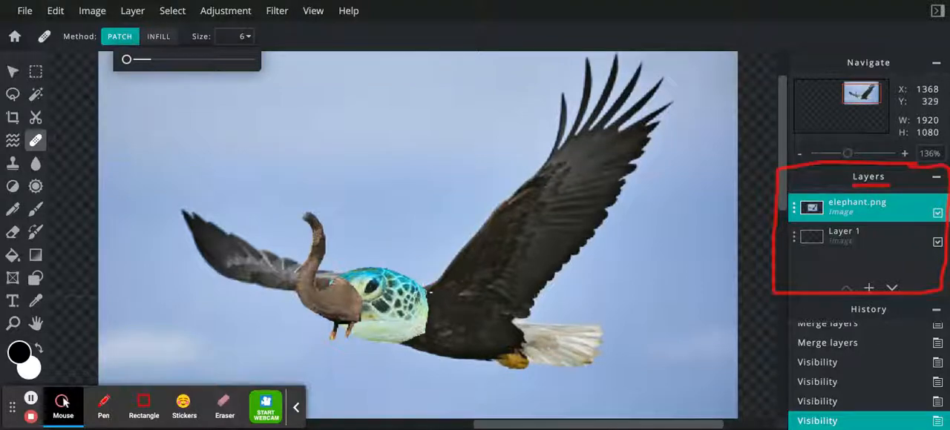
{"action": "left_click", "coordinate": [429, 293]}
{"action": "left_click", "coordinate": [423, 279]}
{"action": "left_click", "coordinate": [420, 286]}
{"action": "left_click", "coordinate": [425, 294]}
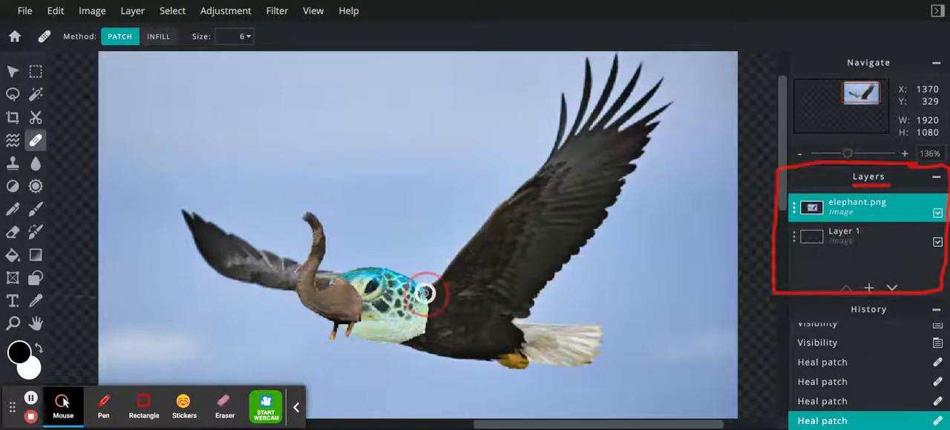
{"action": "left_click", "coordinate": [427, 298]}
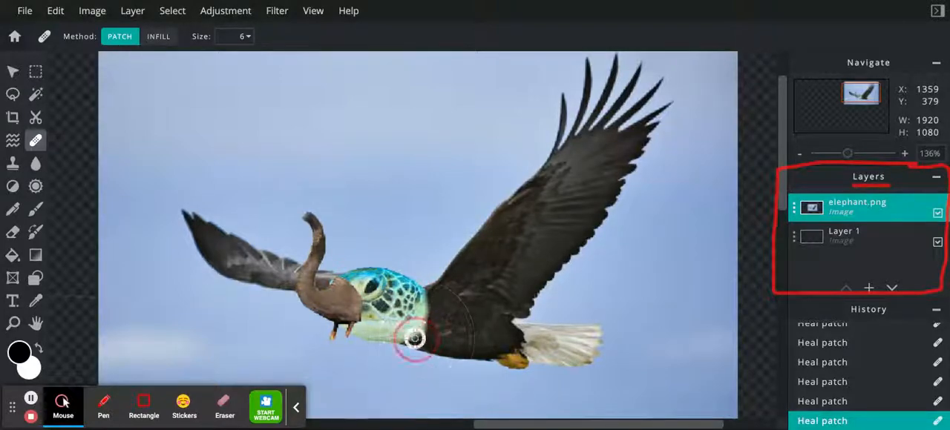
{"action": "left_click", "coordinate": [425, 289]}
{"action": "left_click", "coordinate": [425, 290]}
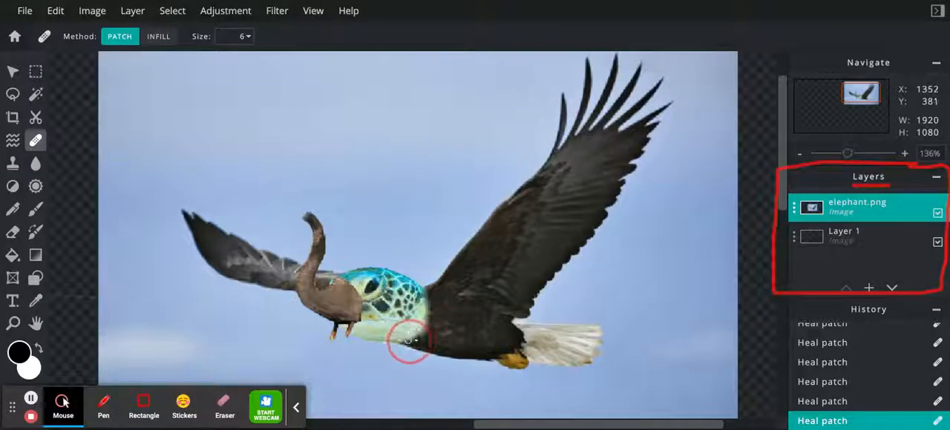
- Liquify the seam between head and neck with the push method at size 5, strength 57% and density 50%
{"action": "left_click", "coordinate": [12, 141]}
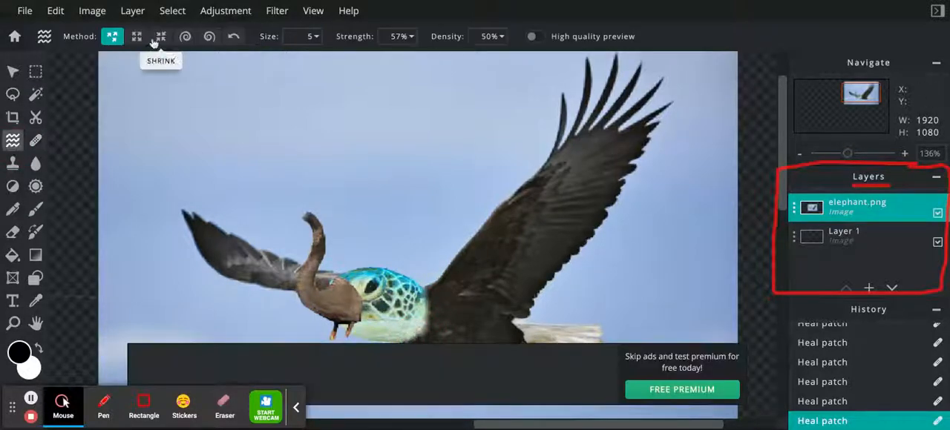
{"action": "left_click", "coordinate": [425, 295]}
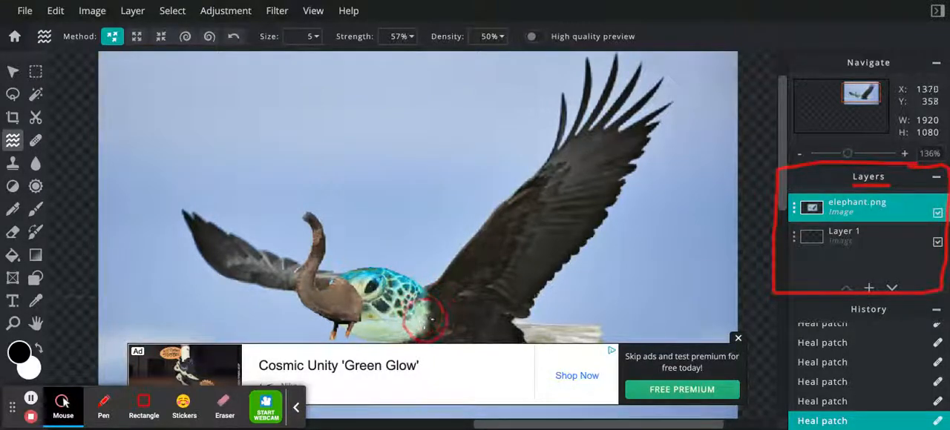
{"action": "mouse_move", "coordinate": [414, 335]}
{"action": "left_mouse_down"}
{"action": "mouse_move", "coordinate": [425, 345]}
{"action": "mouse_move", "coordinate": [394, 332]}
{"action": "mouse_move", "coordinate": [420, 341]}
{"action": "mouse_move", "coordinate": [416, 348]}
{"action": "mouse_move", "coordinate": [399, 343]}
{"action": "mouse_move", "coordinate": [432, 318]}
{"action": "mouse_move", "coordinate": [430, 291]}
{"action": "left_mouse_up"}
{"action": "left_click", "coordinate": [736, 340]}
- Clone the turtle's patterned skin from the back of the head over the trunk's base, using a size 40 brush at 100% opacity
{"action": "left_click", "coordinate": [13, 163]}
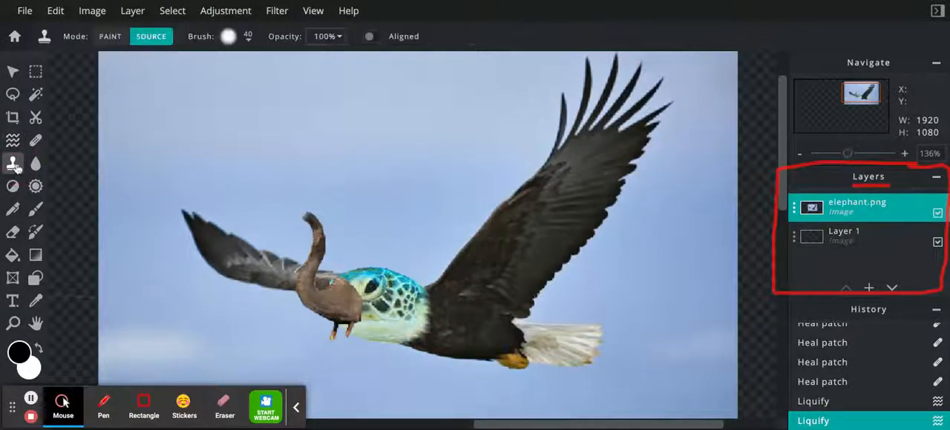
{"action": "left_click", "coordinate": [405, 296]}
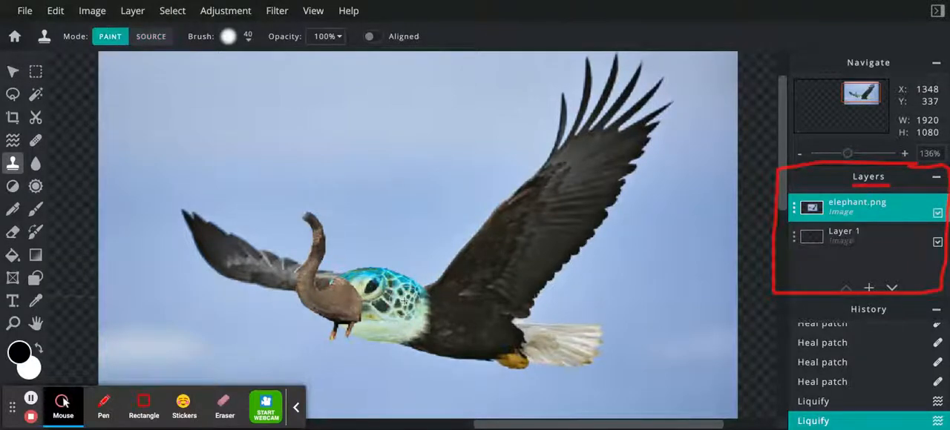
{"action": "mouse_move", "coordinate": [386, 305]}
{"action": "left_mouse_down"}
{"action": "mouse_move", "coordinate": [365, 318]}
{"action": "mouse_move", "coordinate": [358, 301]}
{"action": "mouse_move", "coordinate": [359, 313]}
{"action": "left_mouse_up"}
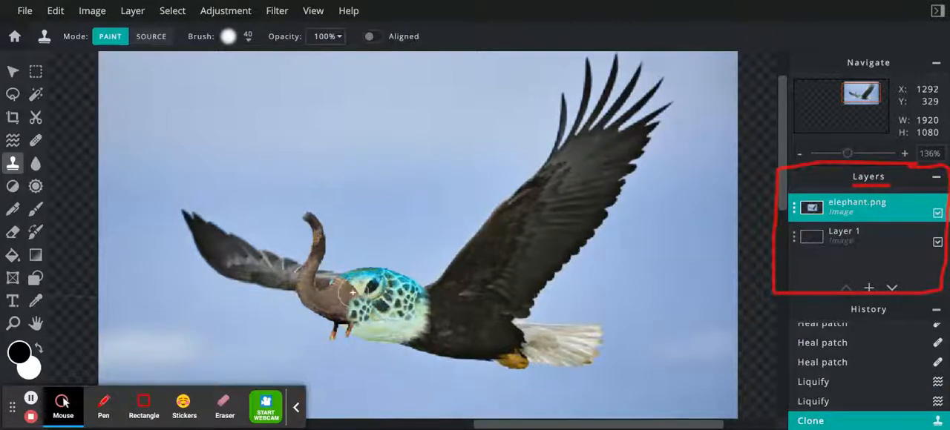
{"action": "left_click_drag", "start_coordinate": [353, 293], "coordinate": [348, 288]}
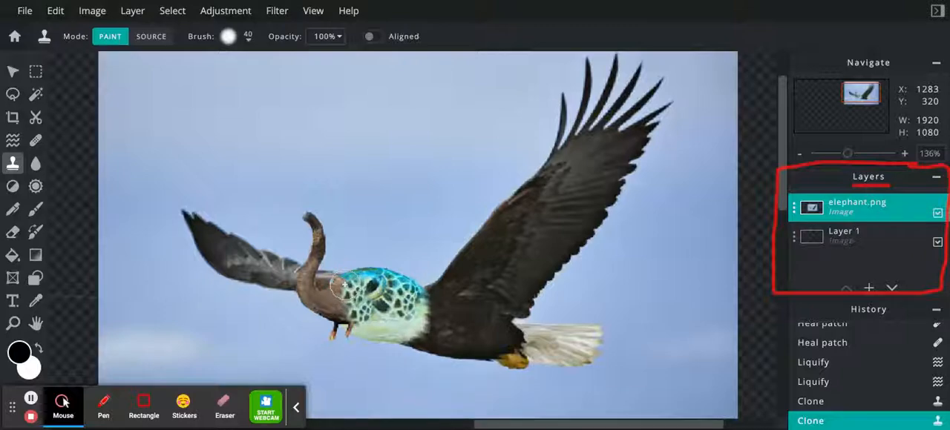
- Reduce the clone brush to 18 px and extend the turtle pattern along the upper edge where head and trunk meet
{"action": "left_click", "coordinate": [226, 38]}
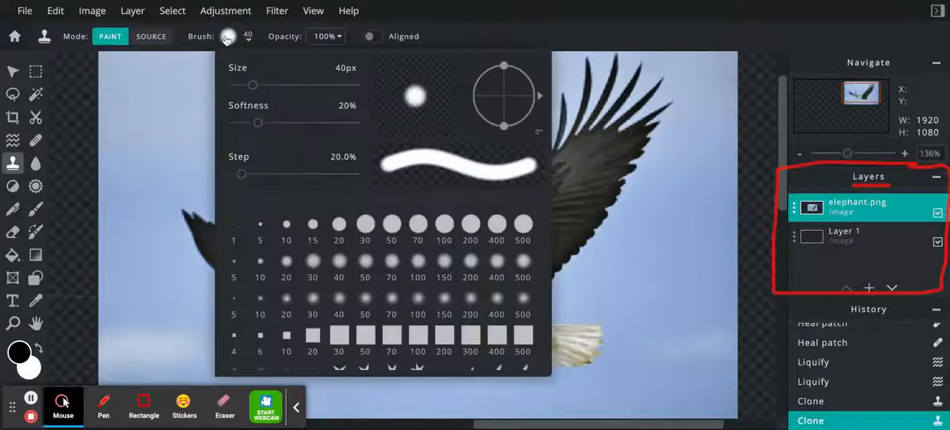
{"action": "left_click_drag", "start_coordinate": [249, 87], "coordinate": [240, 88]}
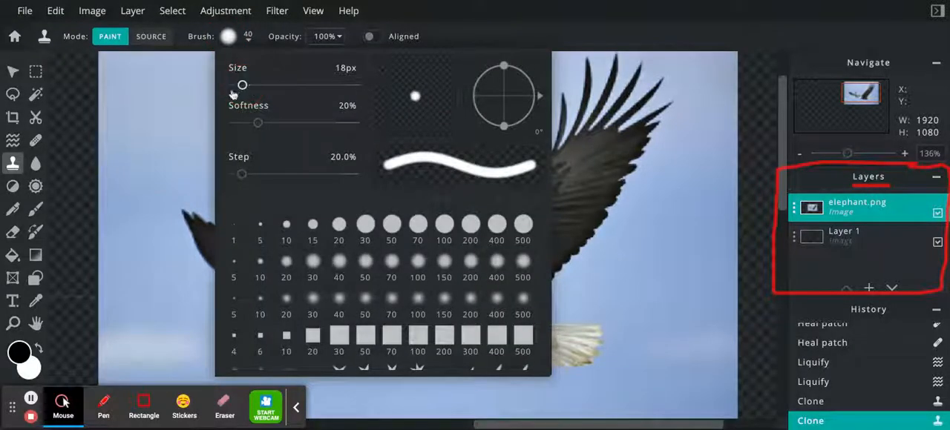
{"action": "left_click", "coordinate": [85, 204]}
{"action": "left_click", "coordinate": [342, 282]}
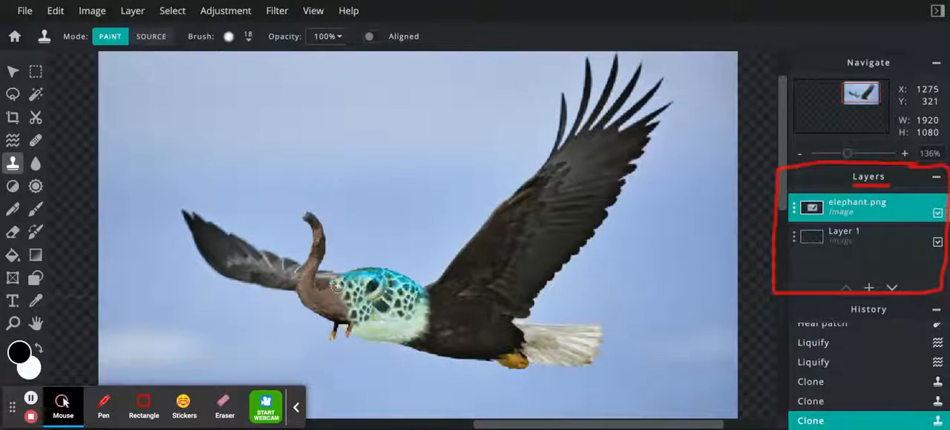
{"action": "left_click", "coordinate": [336, 284]}
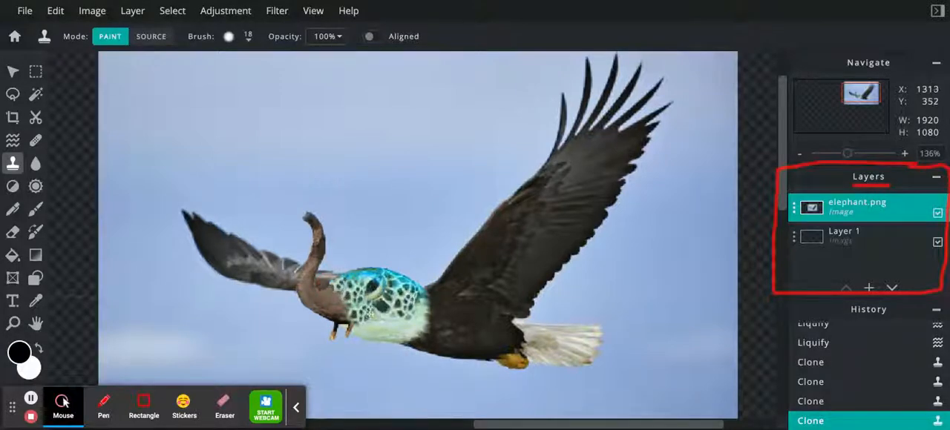